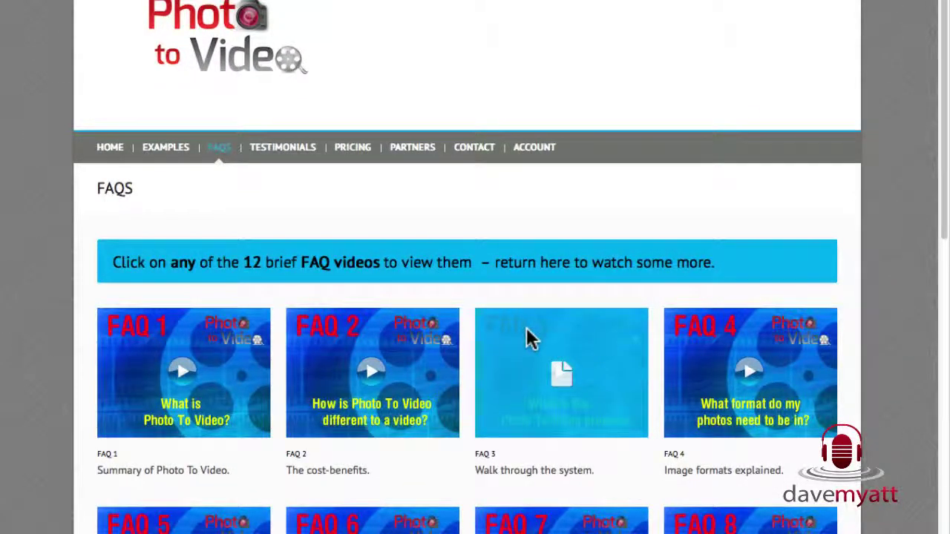
Open the FAQ 3 example item and pause its video.
left_click(524, 341)
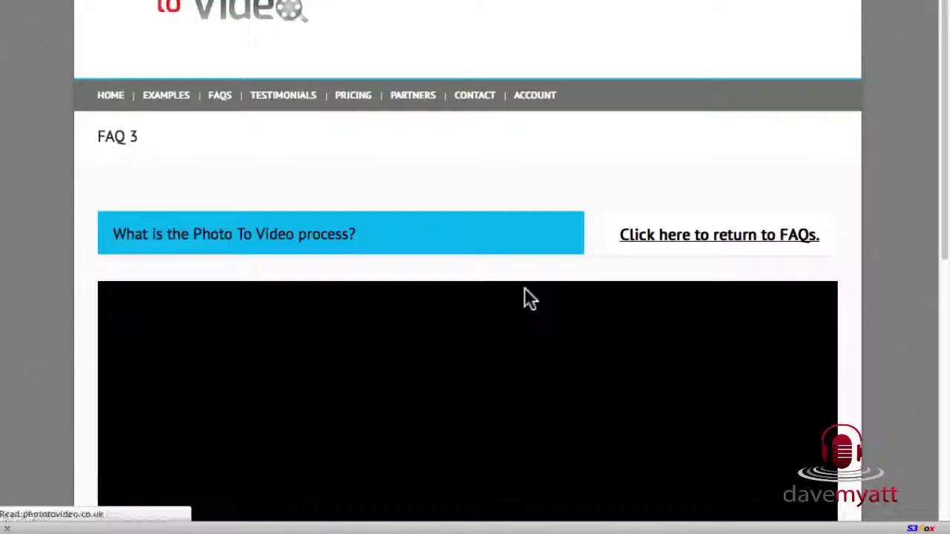
scroll(849, 335, "down", 3)
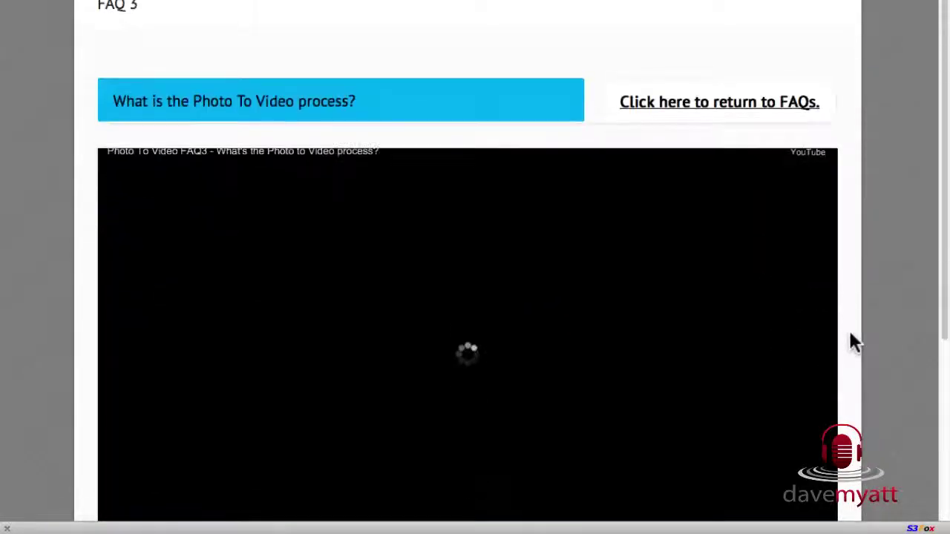
scroll(851, 334, "down", 1)
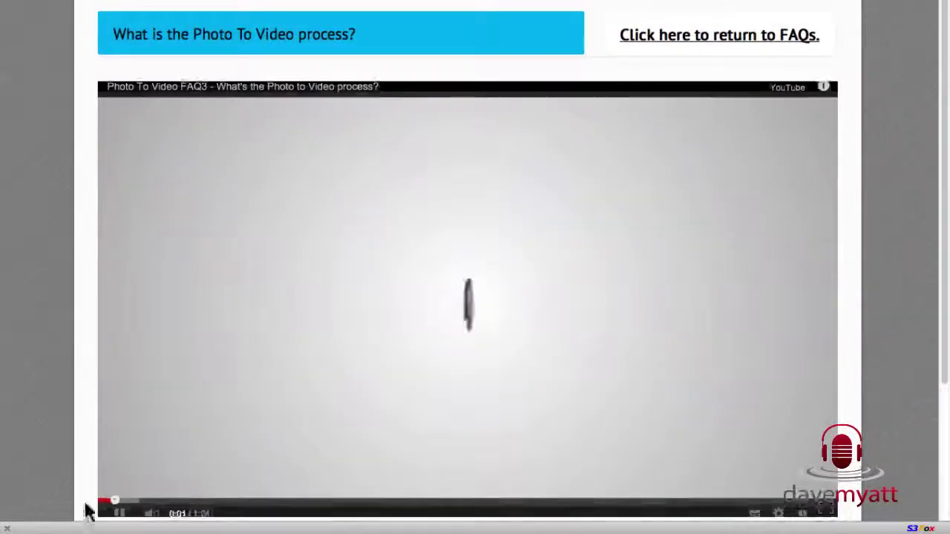
left_click(117, 502)
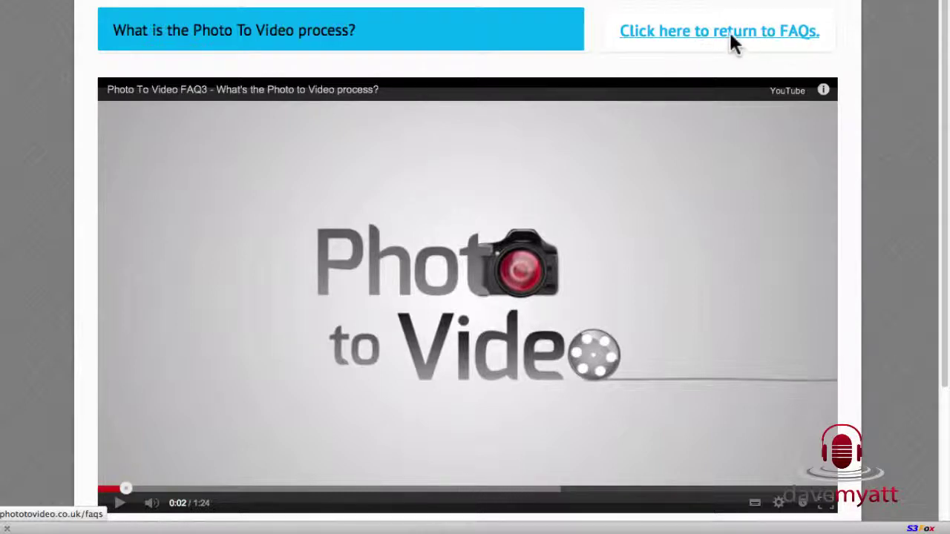
Return to the FAQs page, reopen FAQ 3 and dismiss the documentation overlay.
left_click(696, 32)
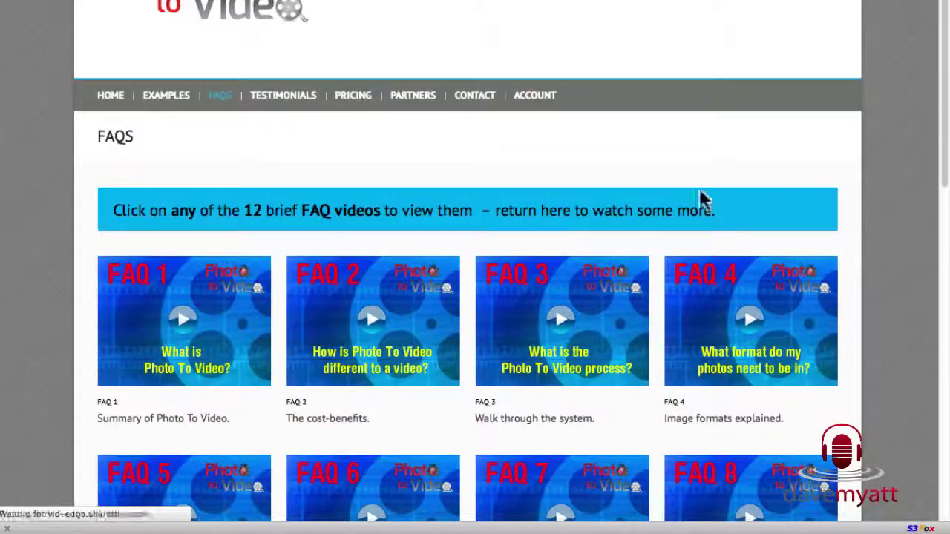
scroll(705, 226, "down", 5)
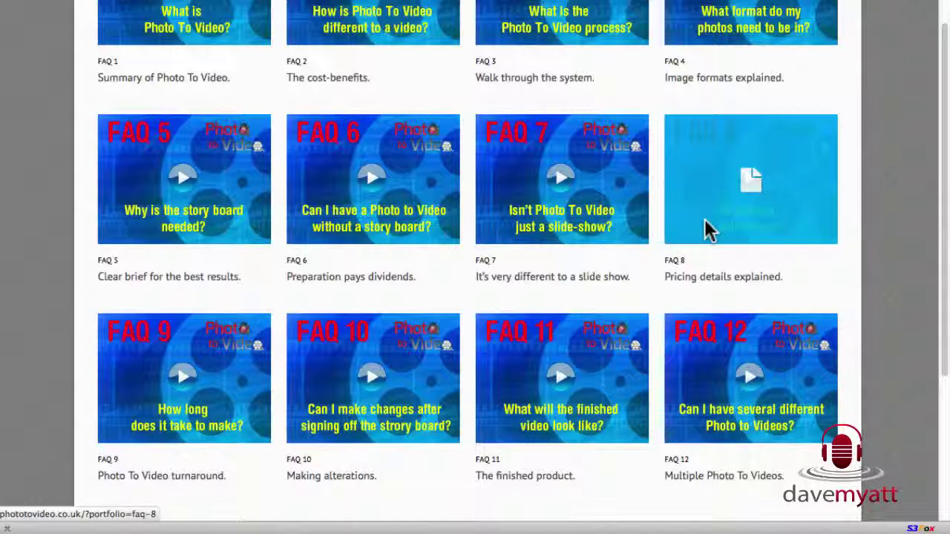
scroll(705, 219, "up", 3)
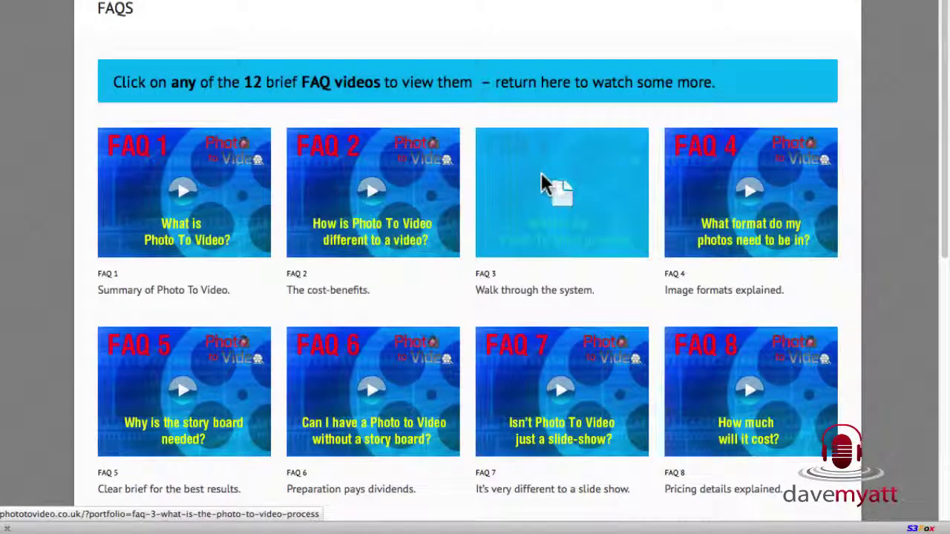
left_click(542, 181)
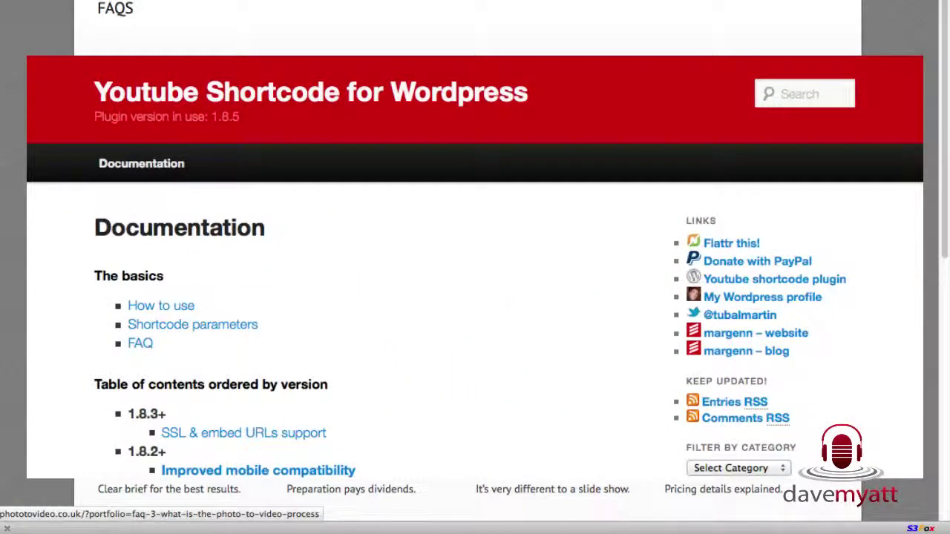
key("Escape")
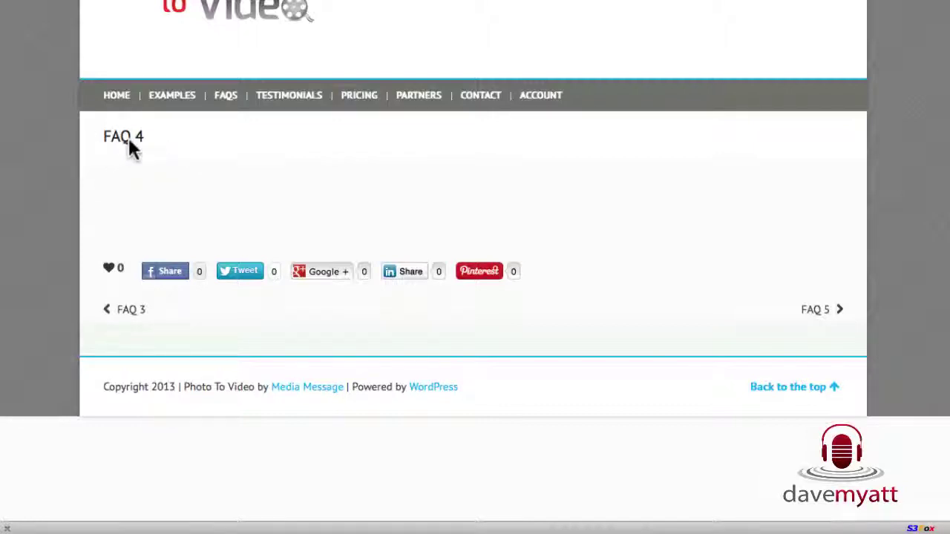
Open FAQ 4 from the FAQs listing and launch Edit Portfolio Item for it.
left_click(228, 97)
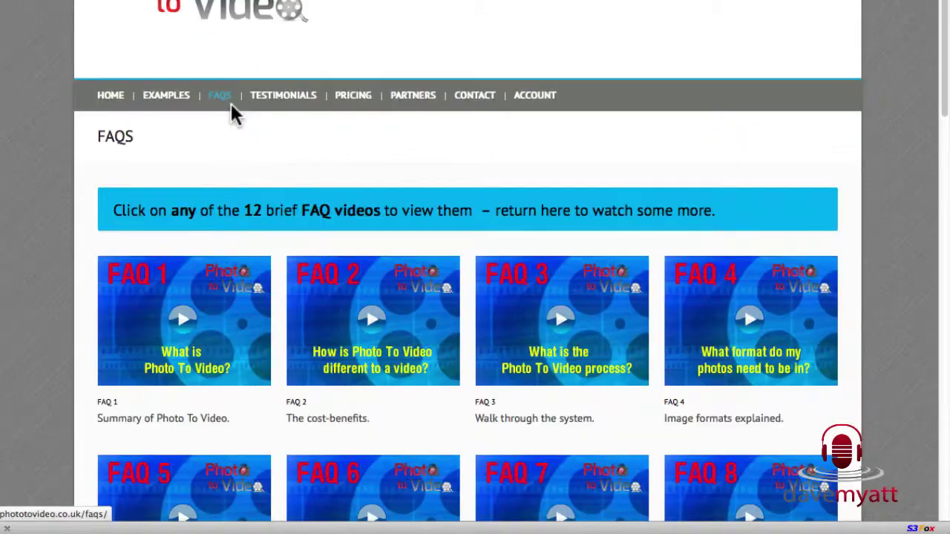
left_click(703, 317)
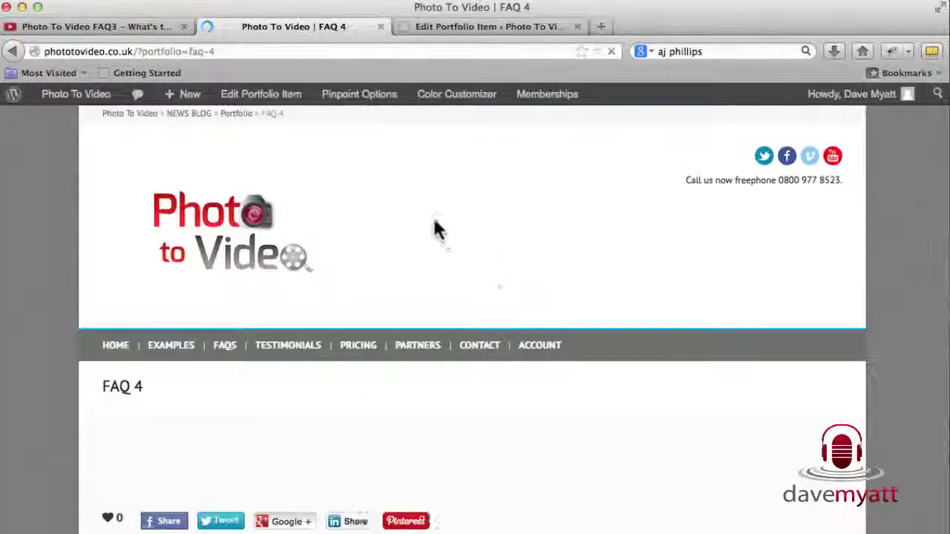
left_click(251, 90)
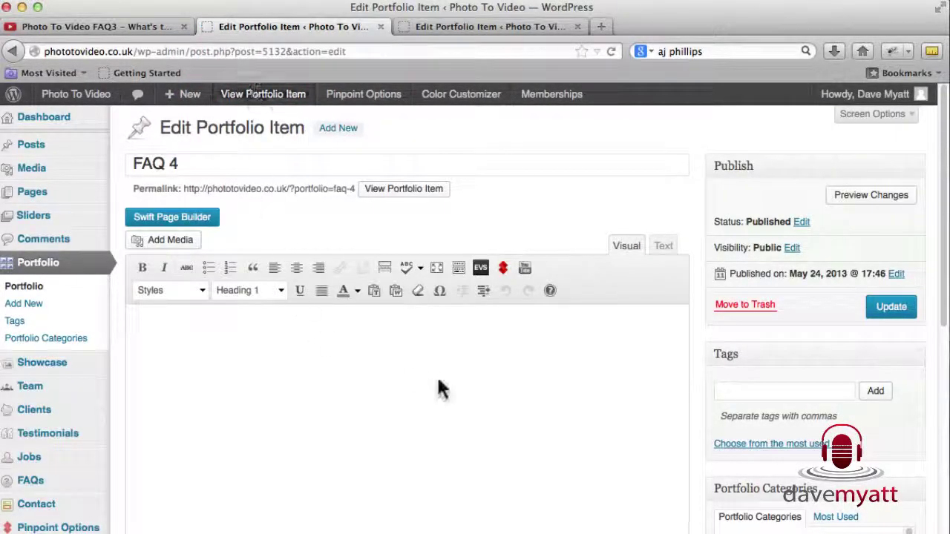
Switch FAQ 4 to Swift Page Builder and add a Boxed content element.
left_click(172, 212)
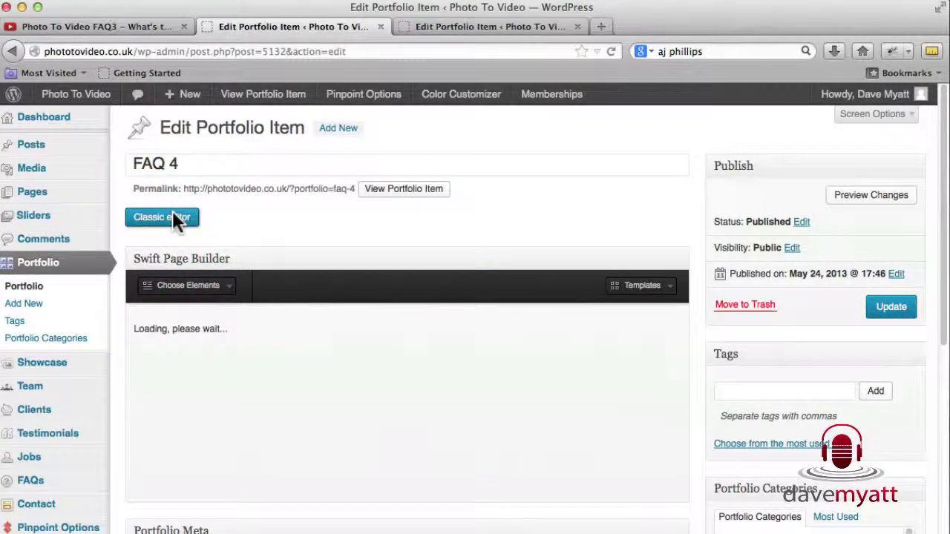
left_click(228, 284)
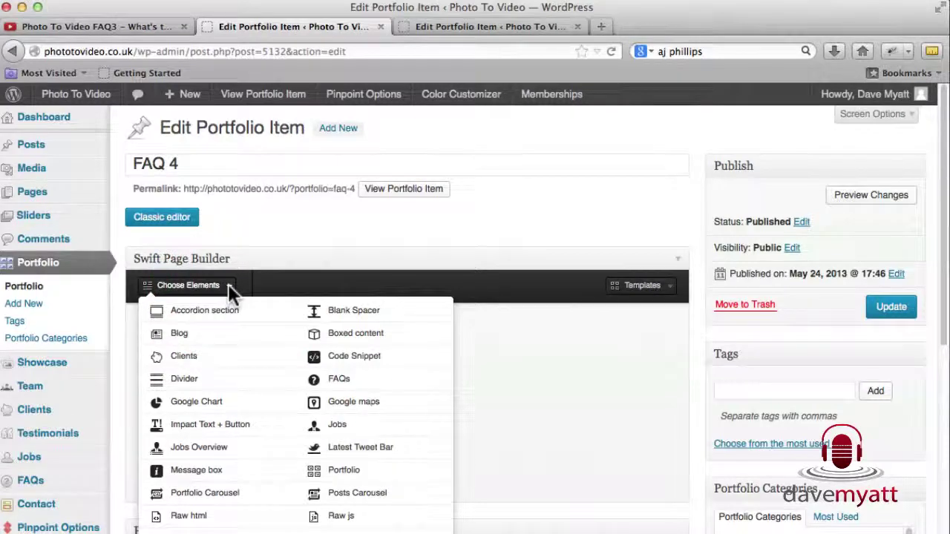
left_click(337, 331)
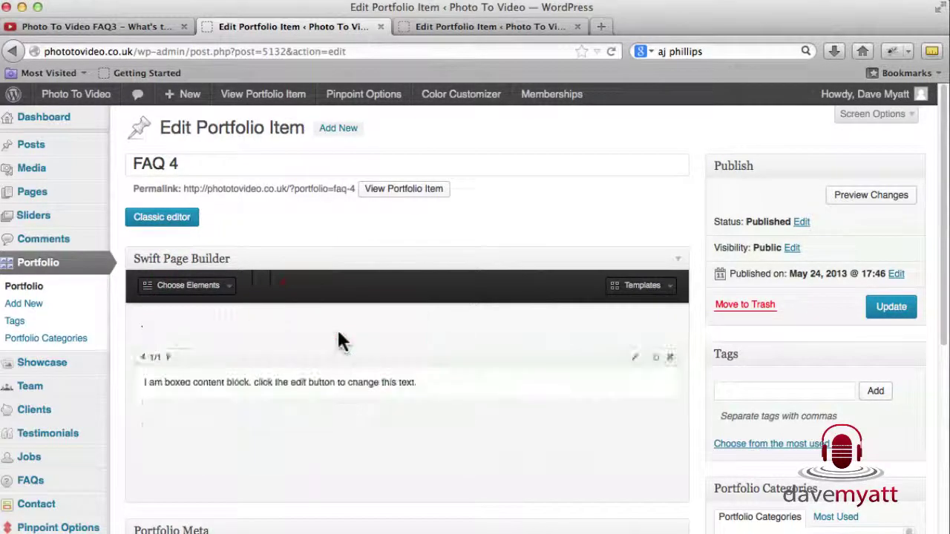
left_click(229, 285)
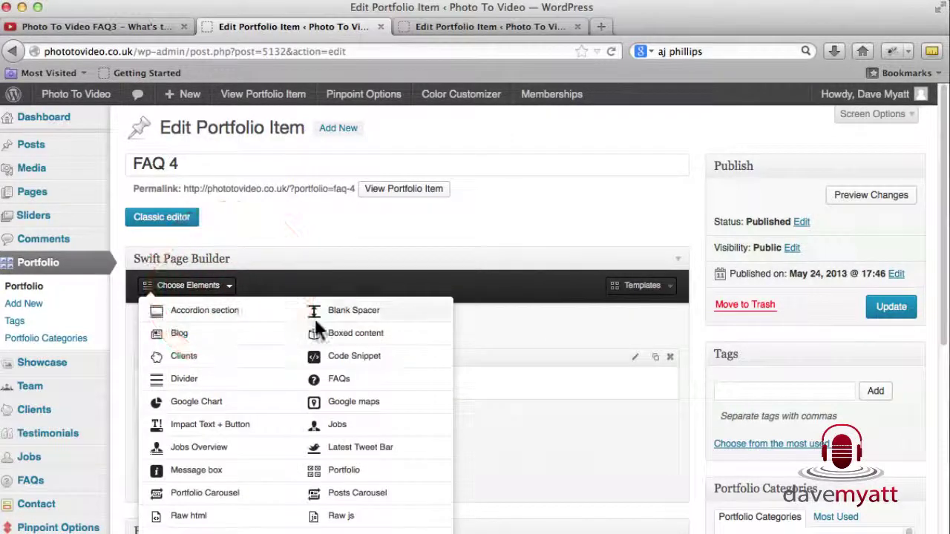
Add a second Boxed content block and narrow the first to 2/3, the second to 1/3.
left_click(360, 334)
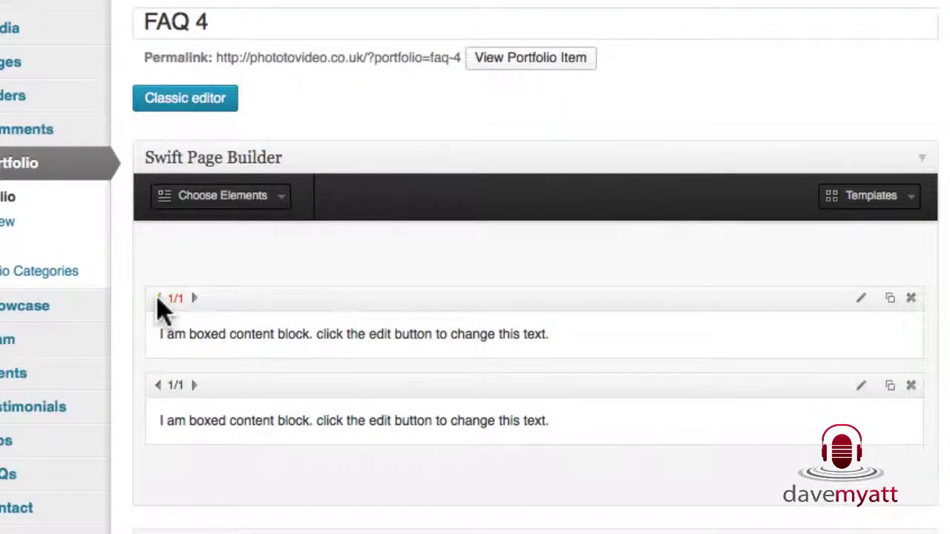
left_click(158, 298)
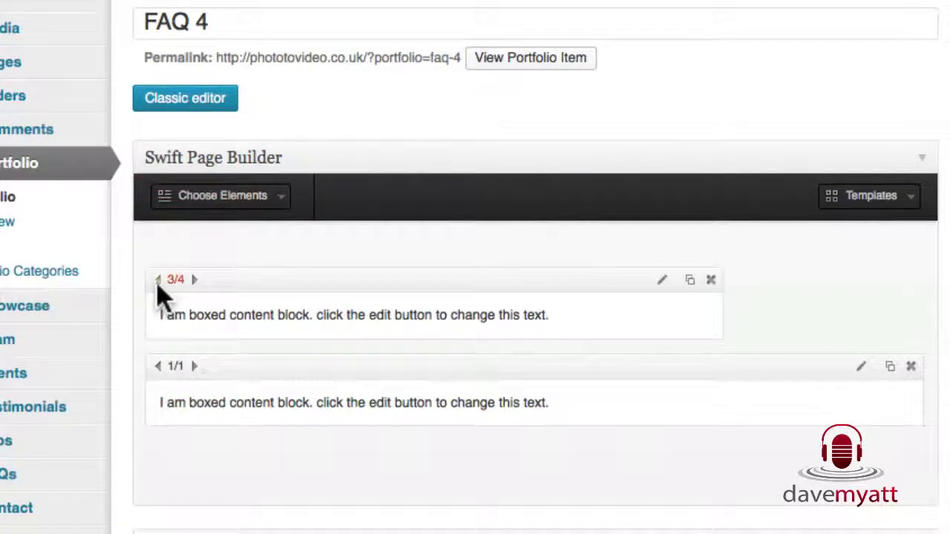
left_click(158, 286)
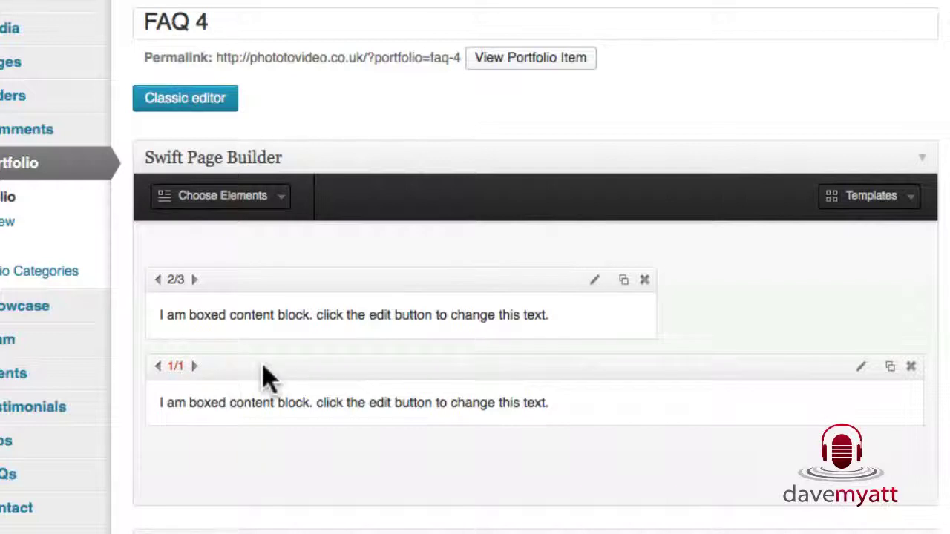
left_click(159, 369)
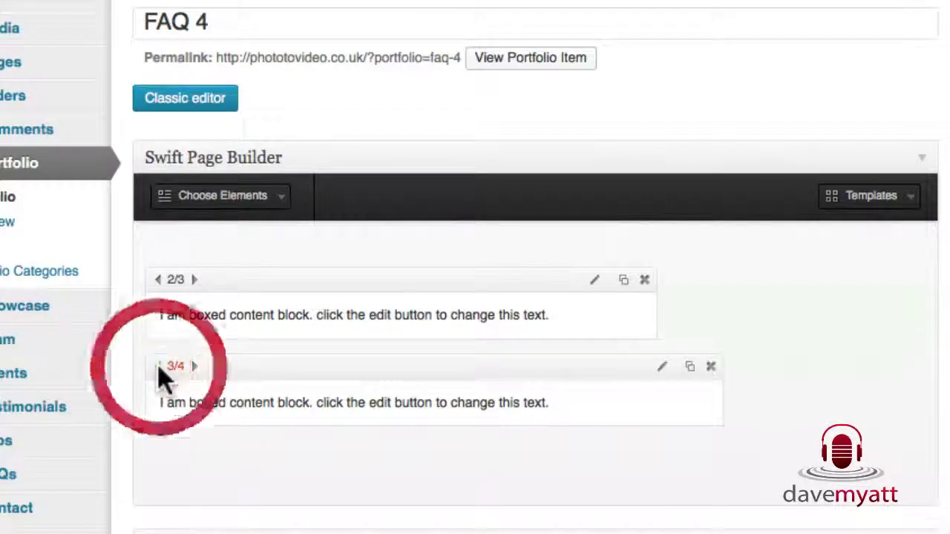
left_click(158, 369)
left_click(159, 369)
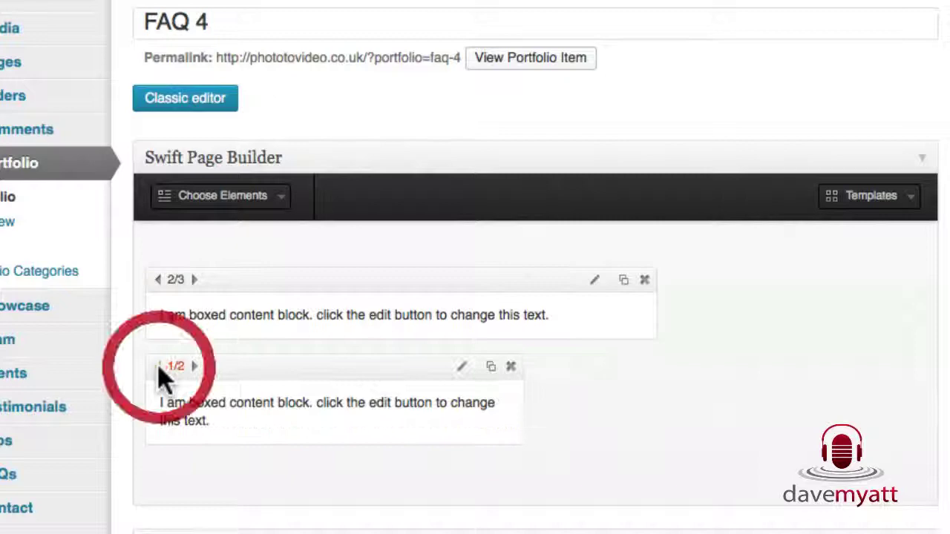
left_click(159, 369)
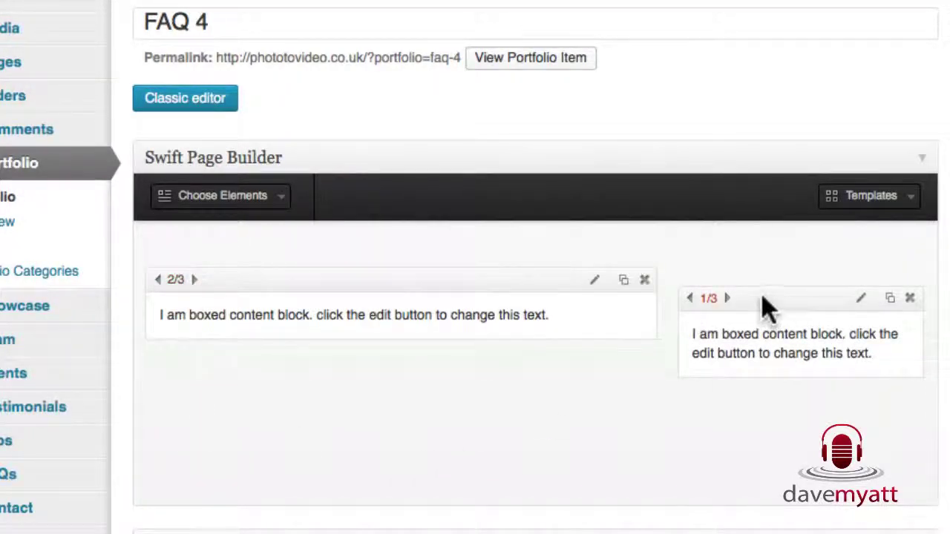
mouse_move(767, 305)
left_mouse_down()
mouse_move(764, 280)
mouse_move(767, 298)
left_mouse_up()
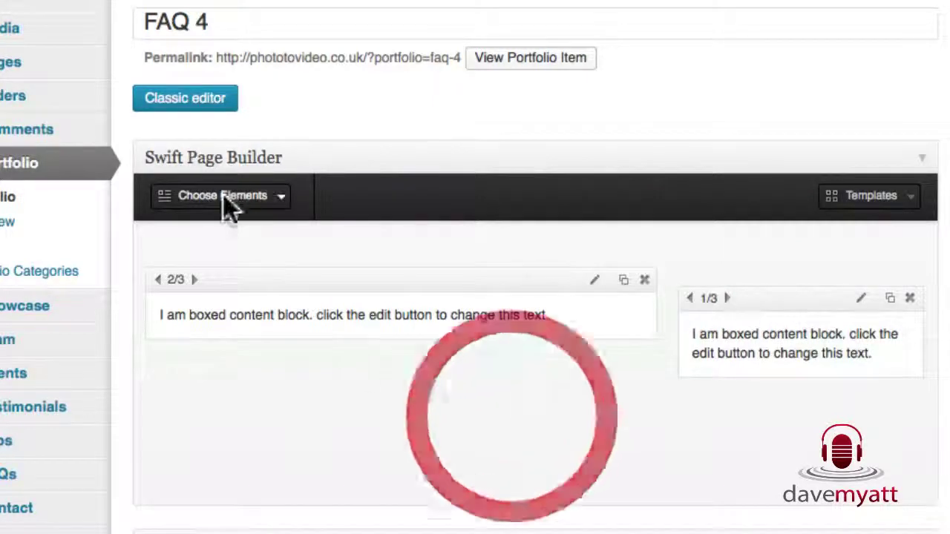
Add a Divider and a Text block below the boxes, then update FAQ 4.
left_click(279, 197)
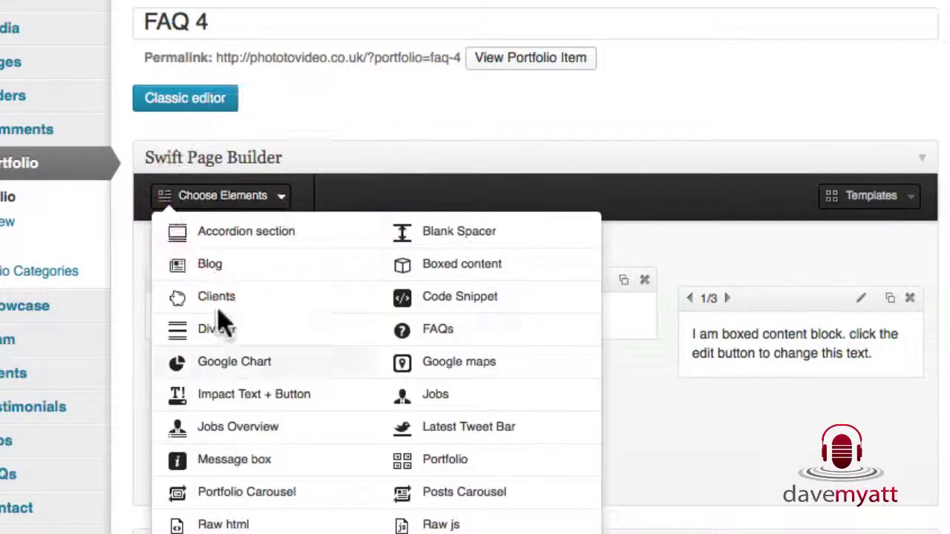
left_click(212, 332)
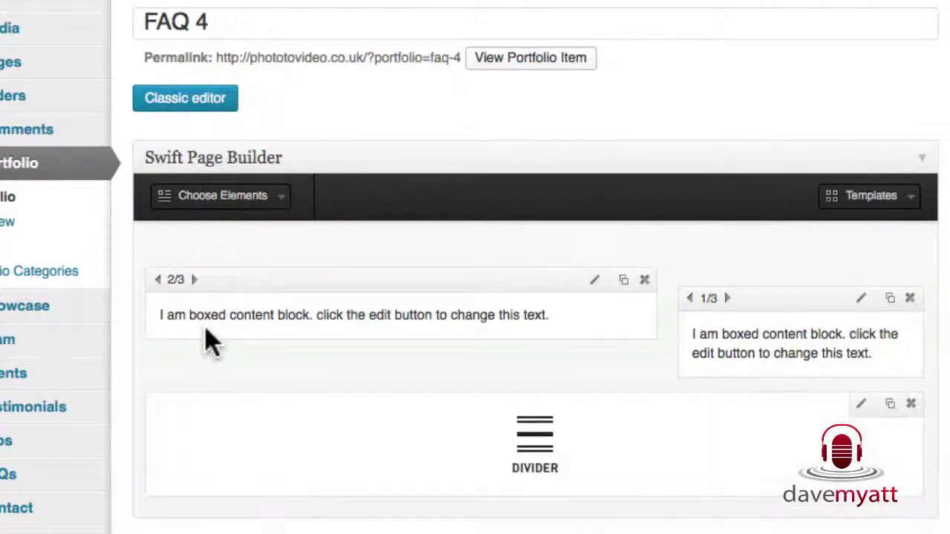
left_click(278, 197)
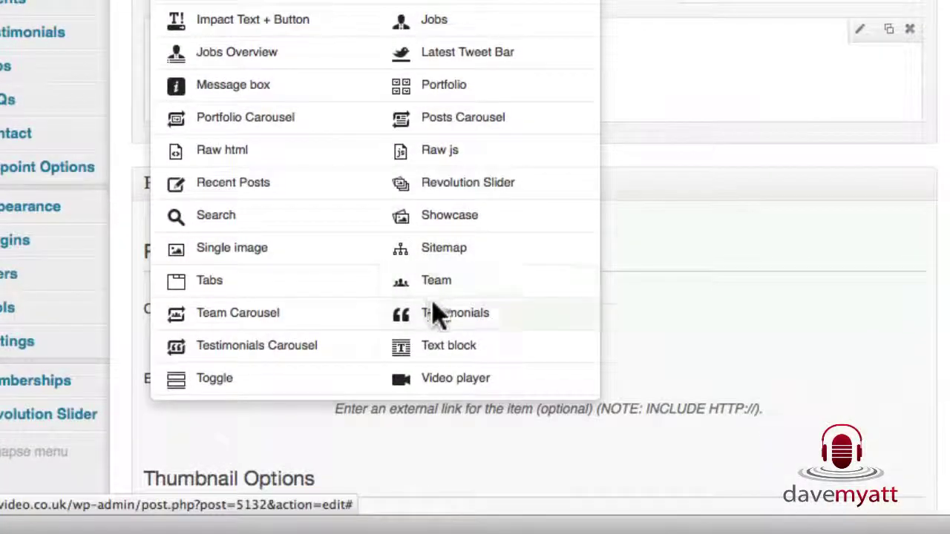
left_click(454, 346)
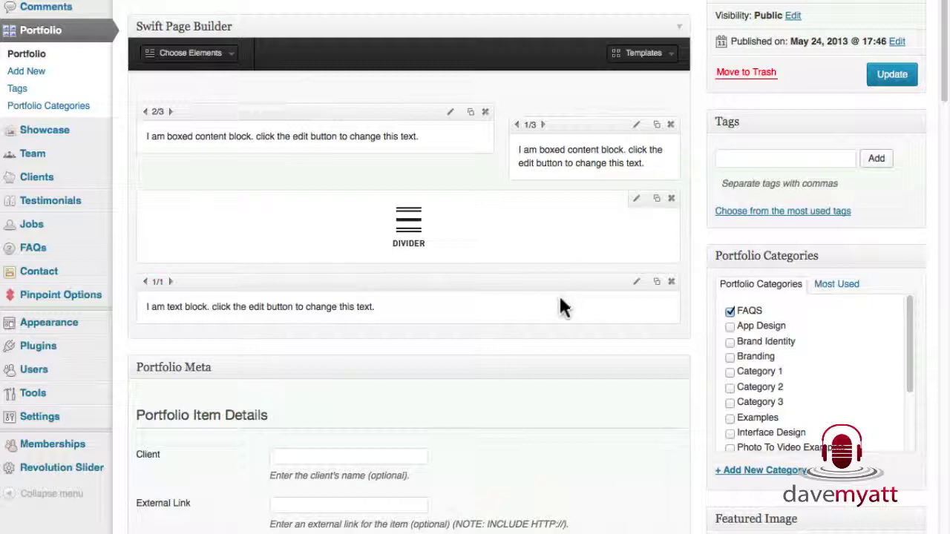
left_click(874, 74)
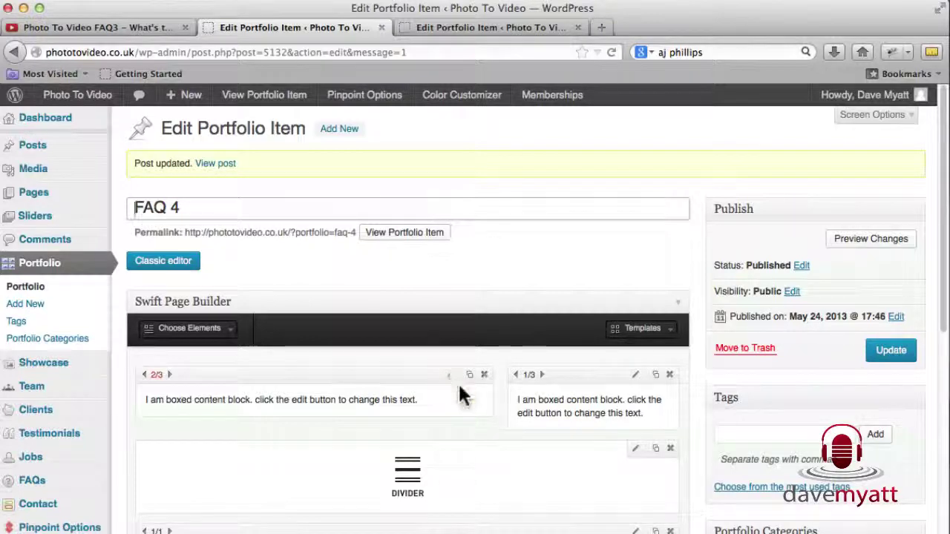
Visit the live Photo To Video site and scroll its FAQs page to the thumbnails.
left_click(450, 27)
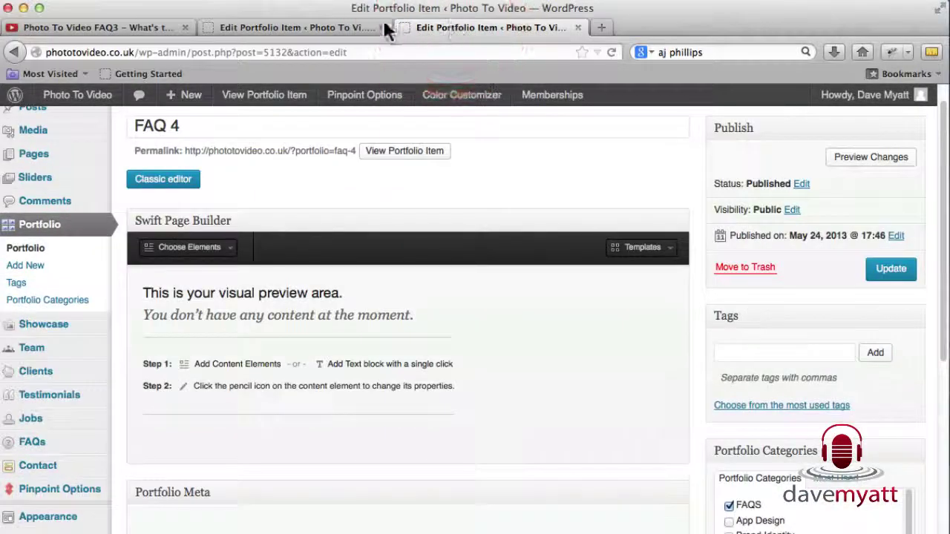
left_click(79, 92)
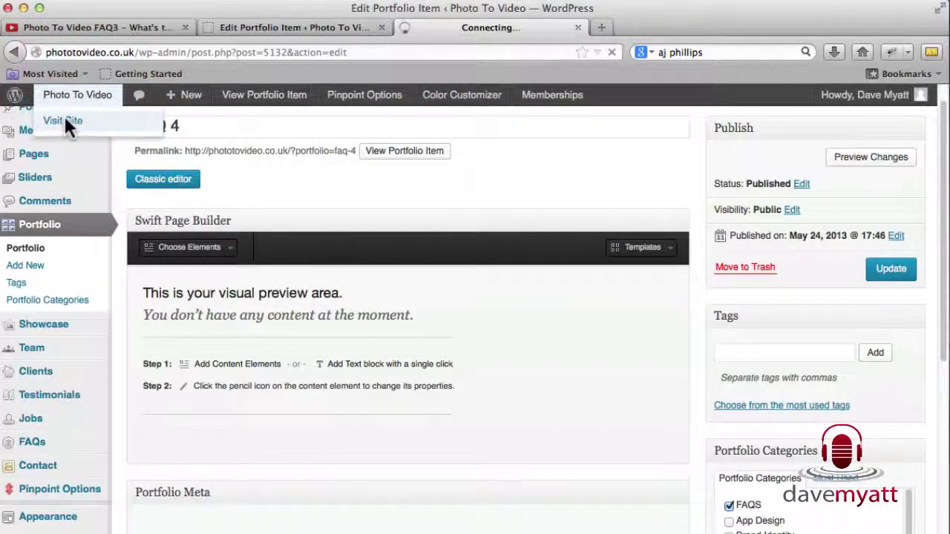
left_click(65, 122)
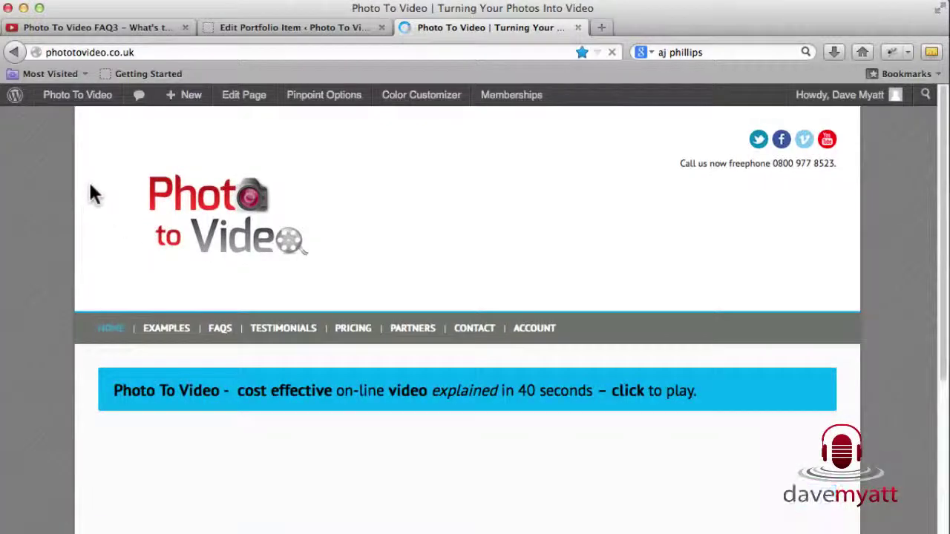
left_click(221, 328)
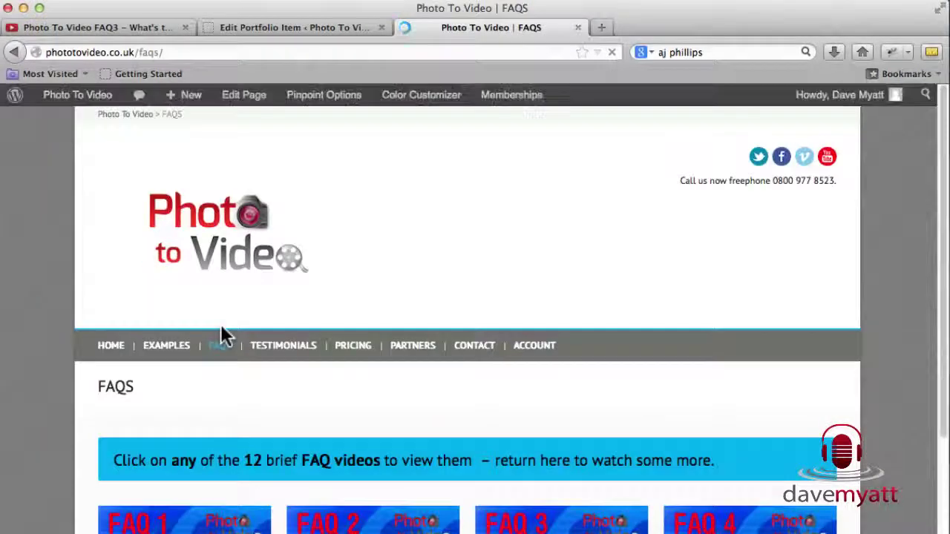
scroll(845, 482, "down", 3)
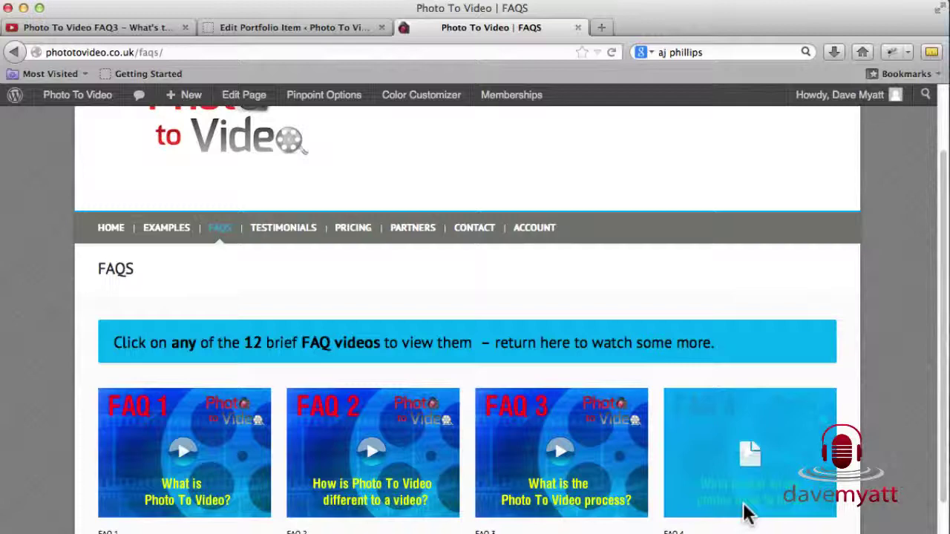
Replace the 2/3 block's text with 'What Format do my Photos need to be in?' as Heading 1.
left_click(291, 29)
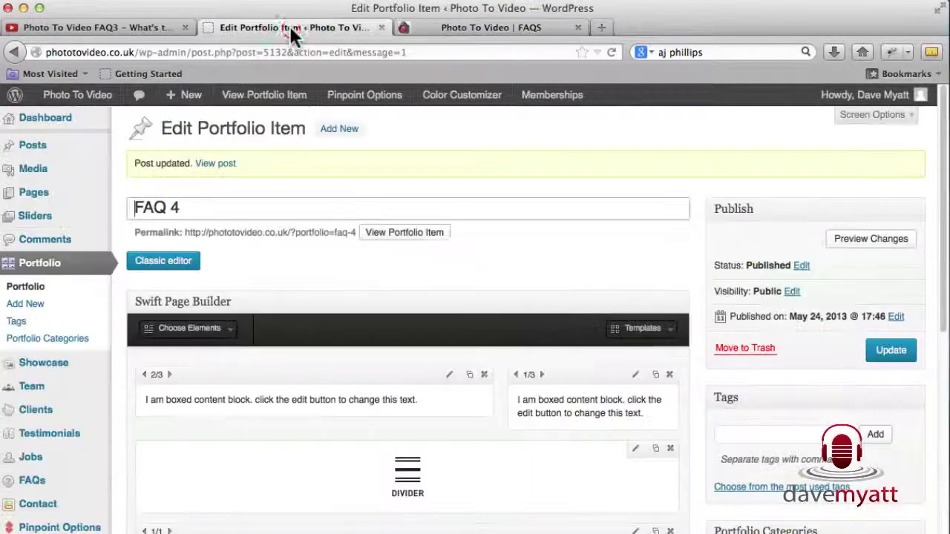
left_click(449, 376)
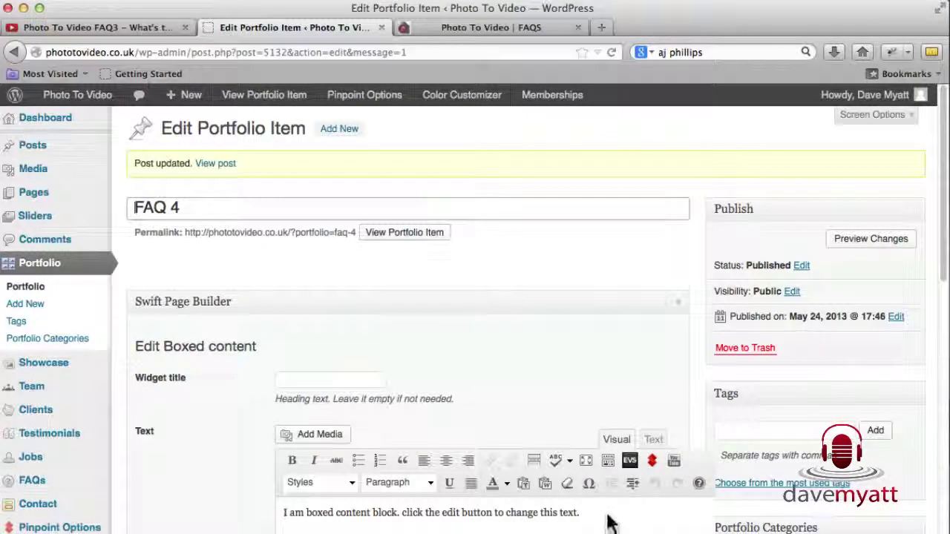
left_click_drag(607, 522, 227, 509)
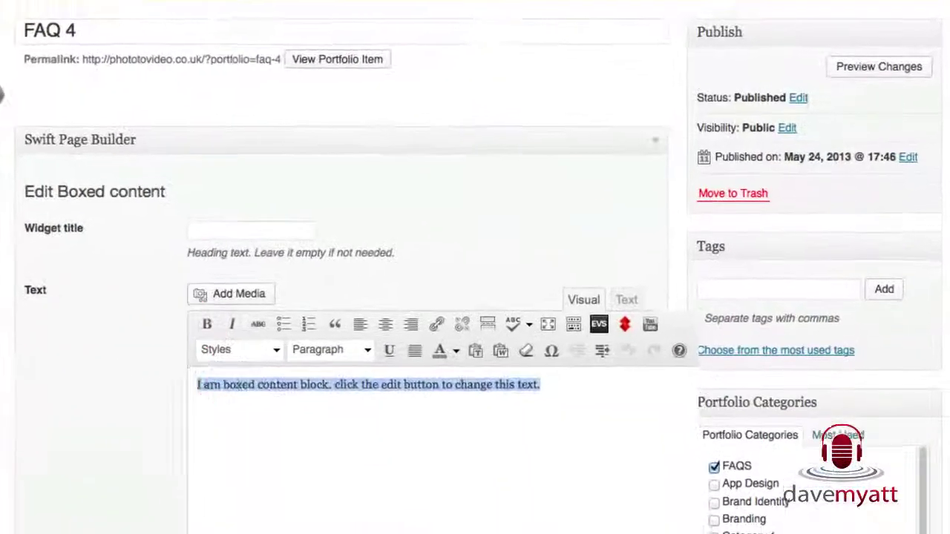
type("Wha")
type("t ")
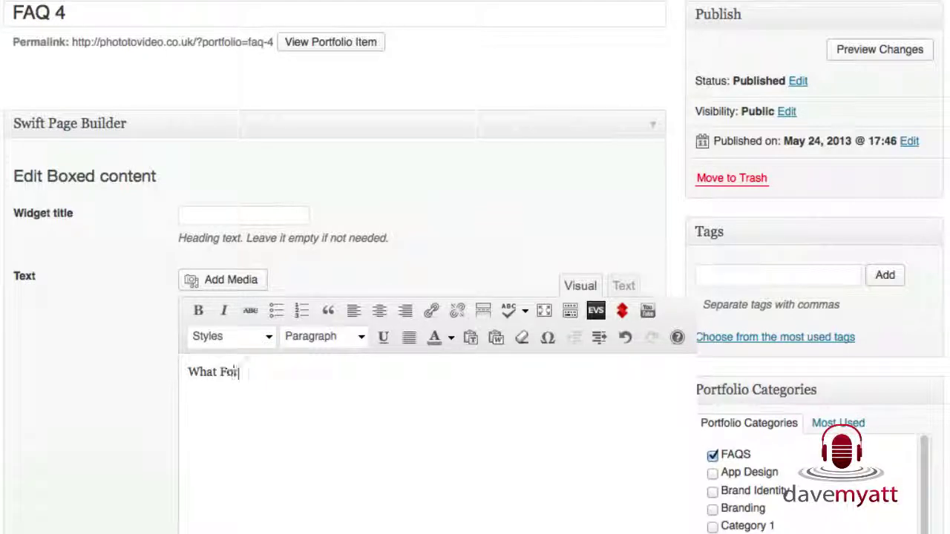
type("Format do my ")
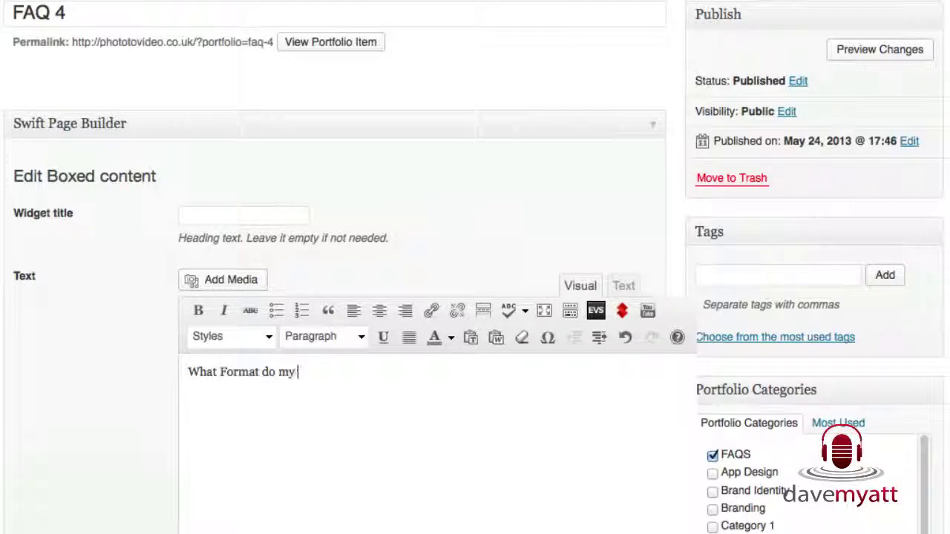
type("P")
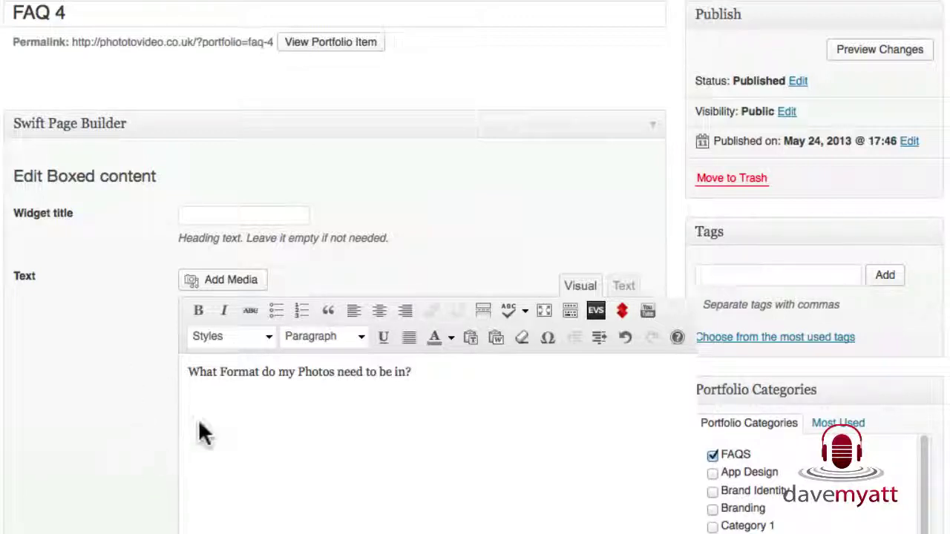
left_click_drag(443, 374, 134, 355)
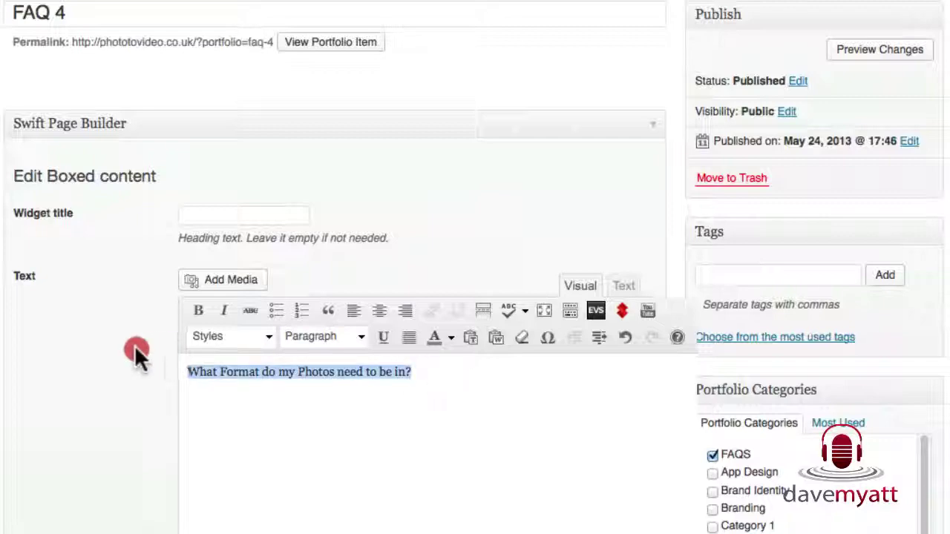
left_click(361, 336)
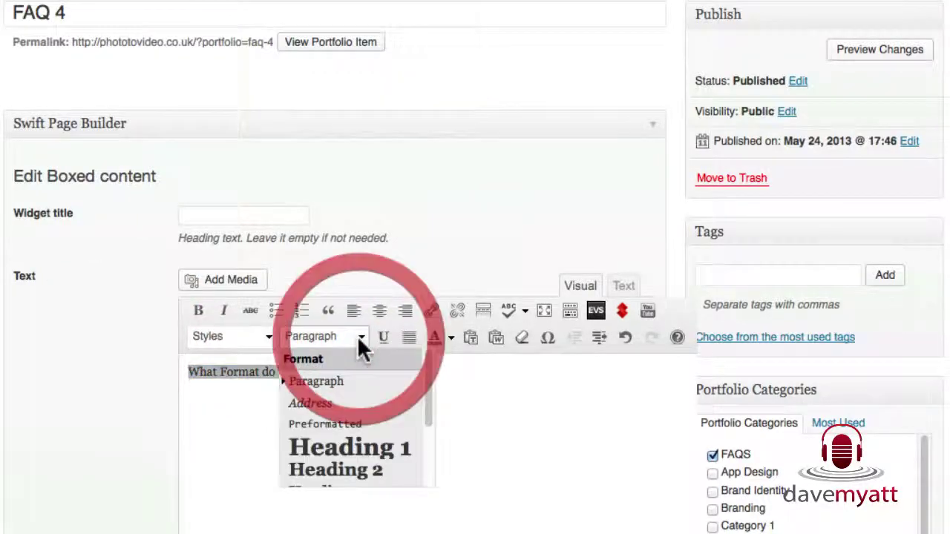
left_click(319, 454)
scroll(490, 507, "down", 10)
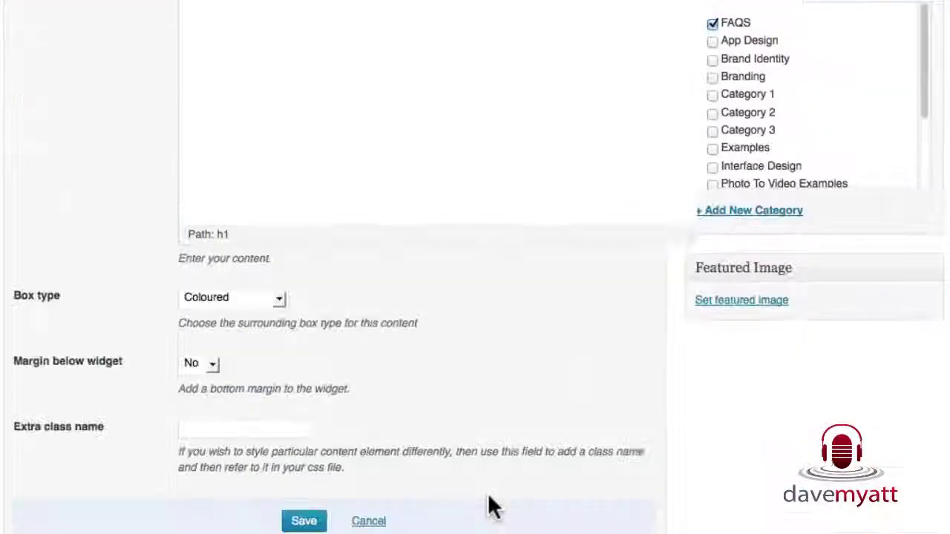
left_click(318, 415)
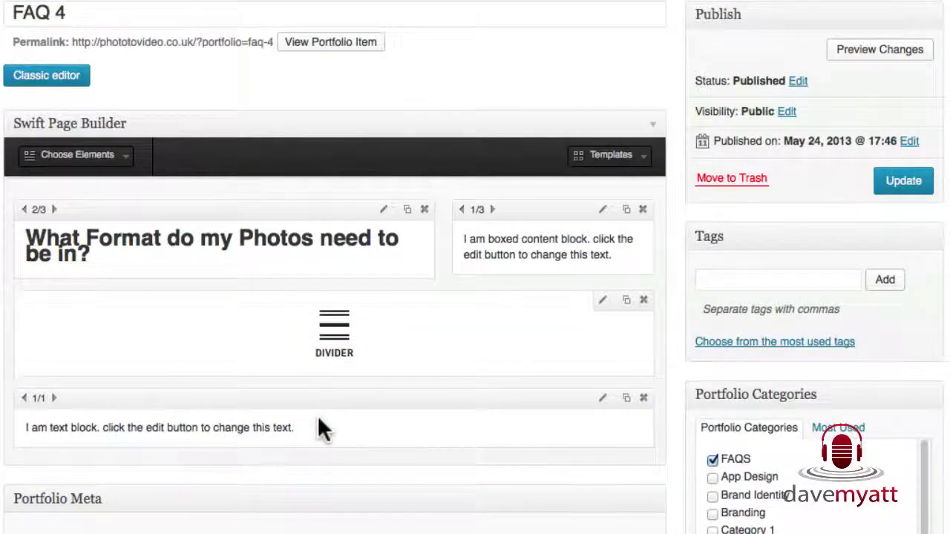
Update FAQ 4, reload the live FAQs page and open the FAQ 4 item.
left_click(904, 179)
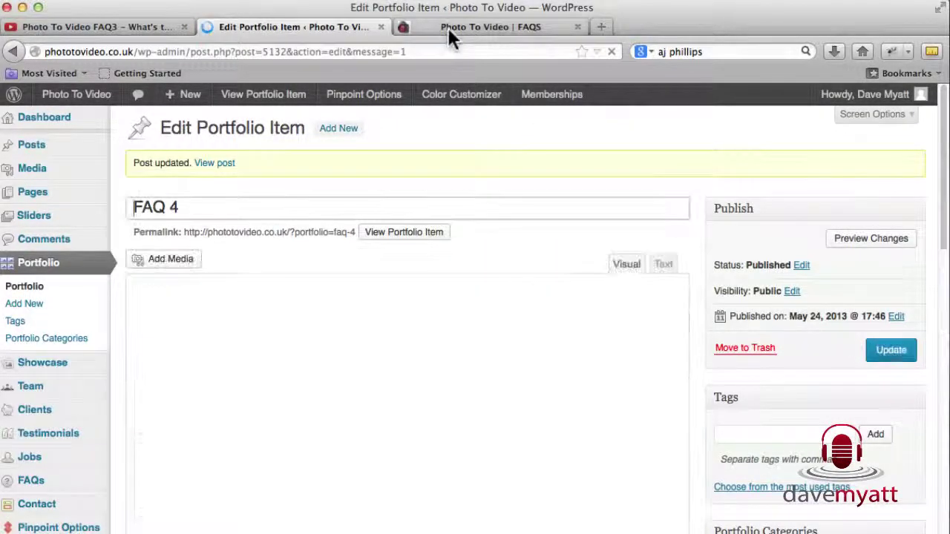
left_click(448, 24)
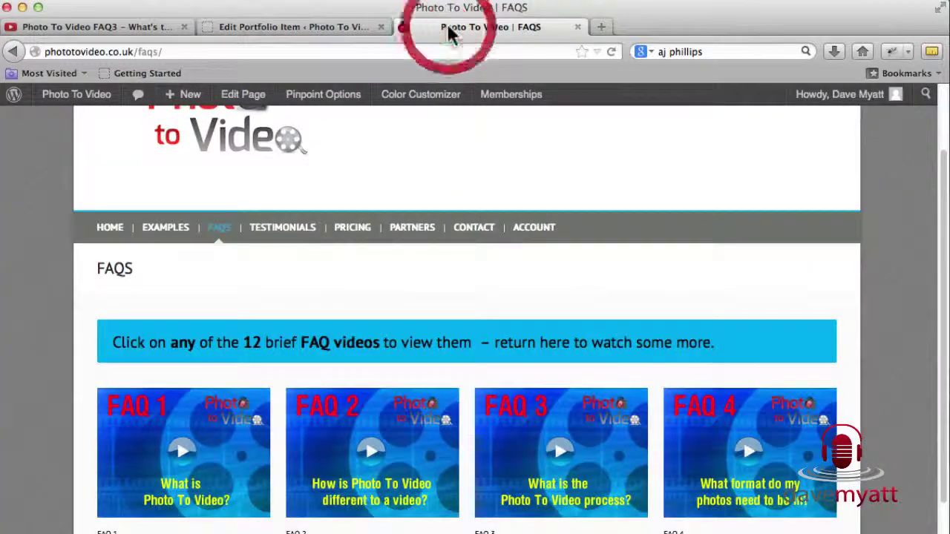
left_click(611, 52)
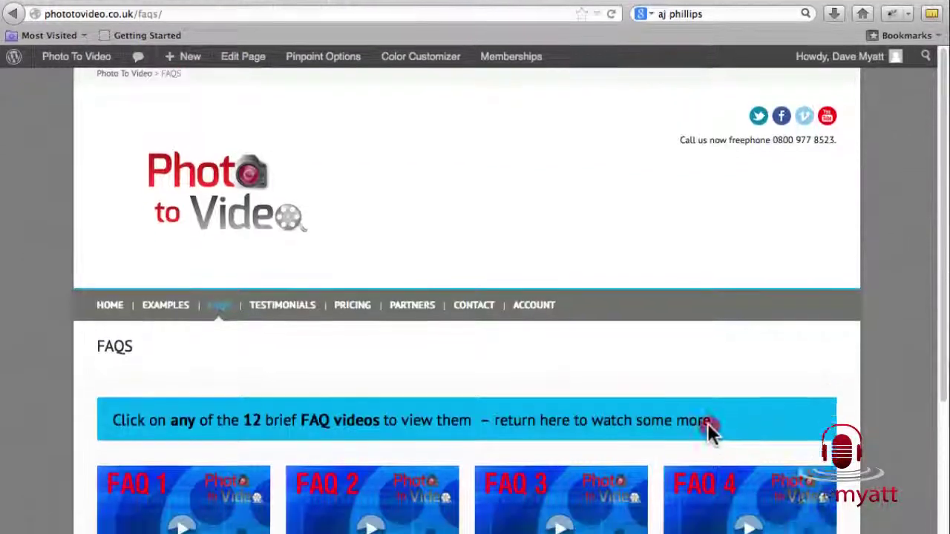
left_click(710, 472)
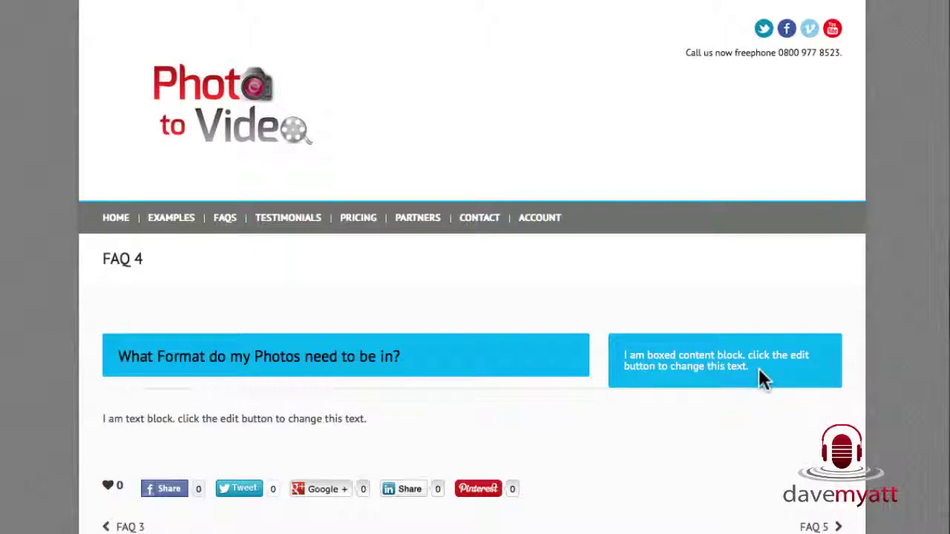
Return to the FAQ 4 editor and open the 1/3 boxed block for editing.
mouse_move(540, 2)
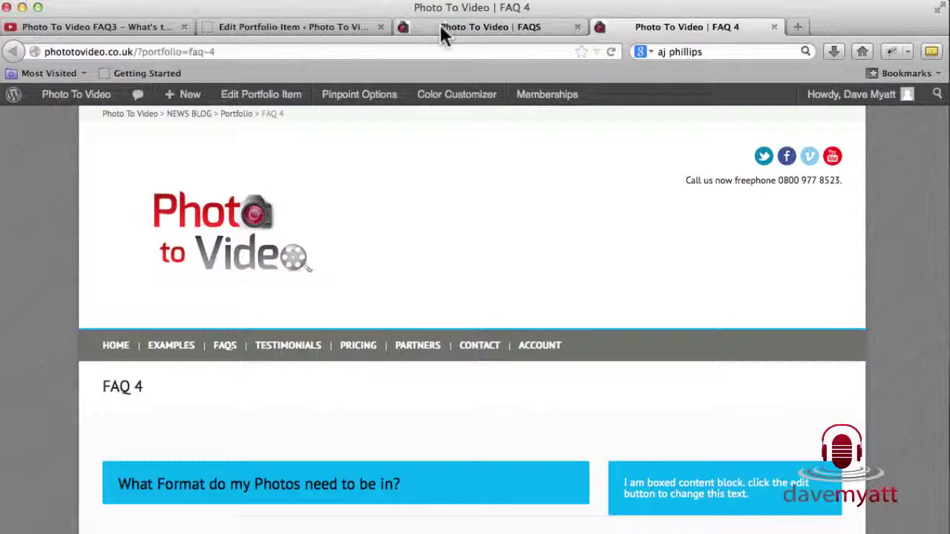
left_click(438, 27)
left_click(275, 27)
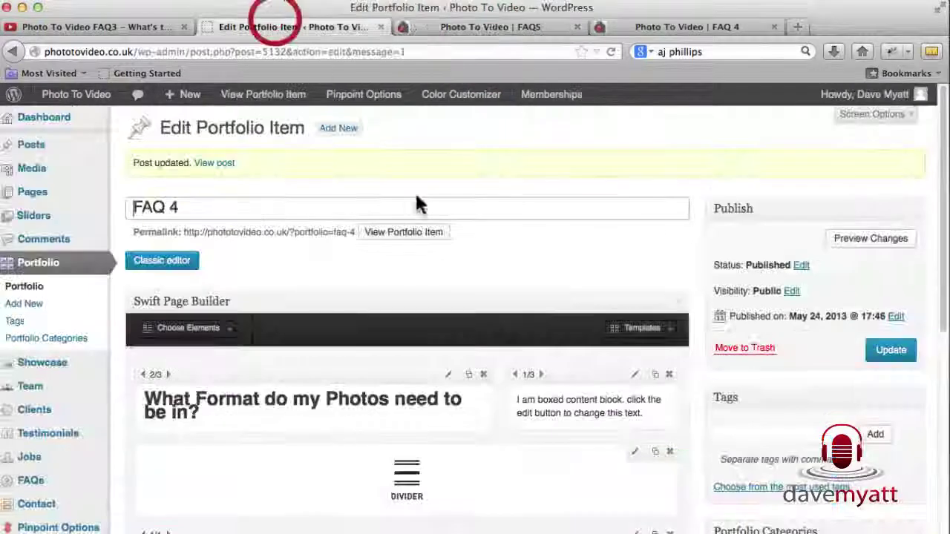
left_click(637, 377)
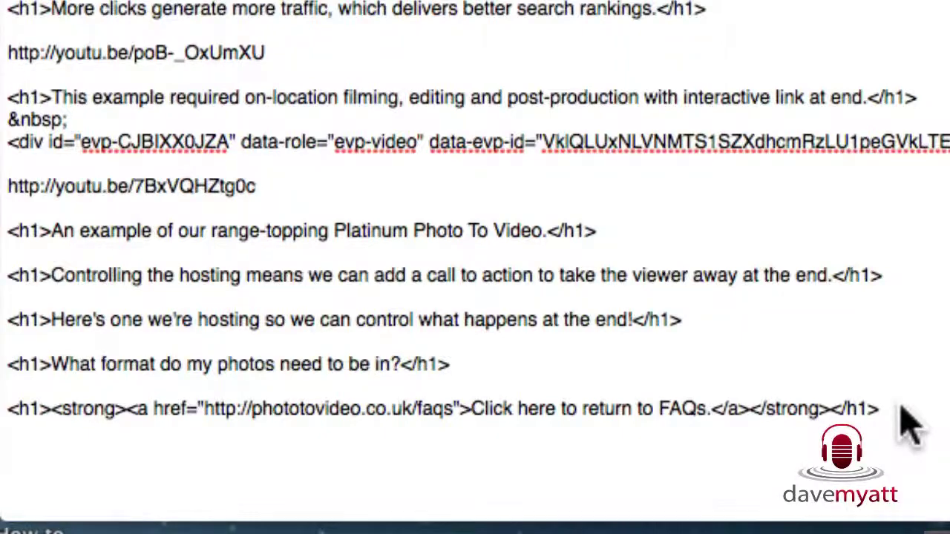
Copy the 'Click here to return to FAQs.' h1 link line in TextEdit.
left_click(448, 407)
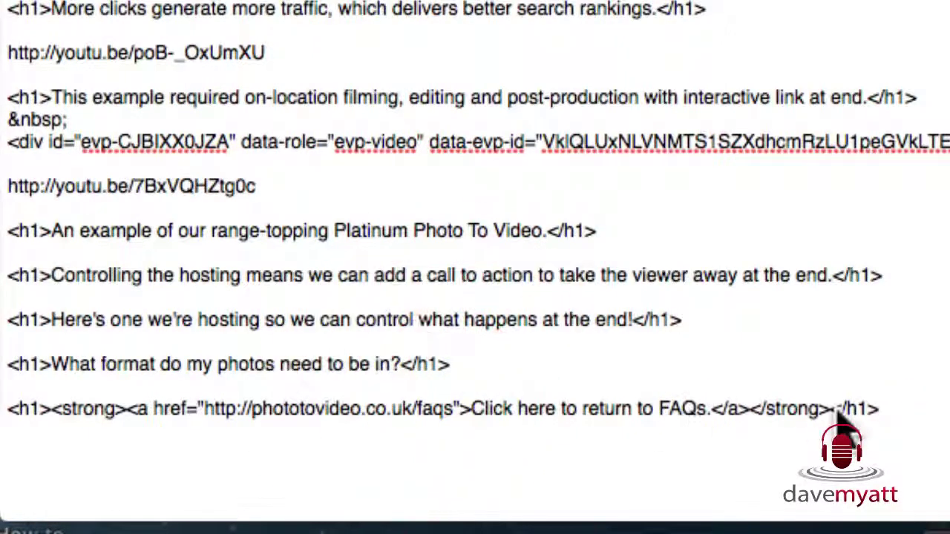
left_click_drag(883, 412, 28, 430)
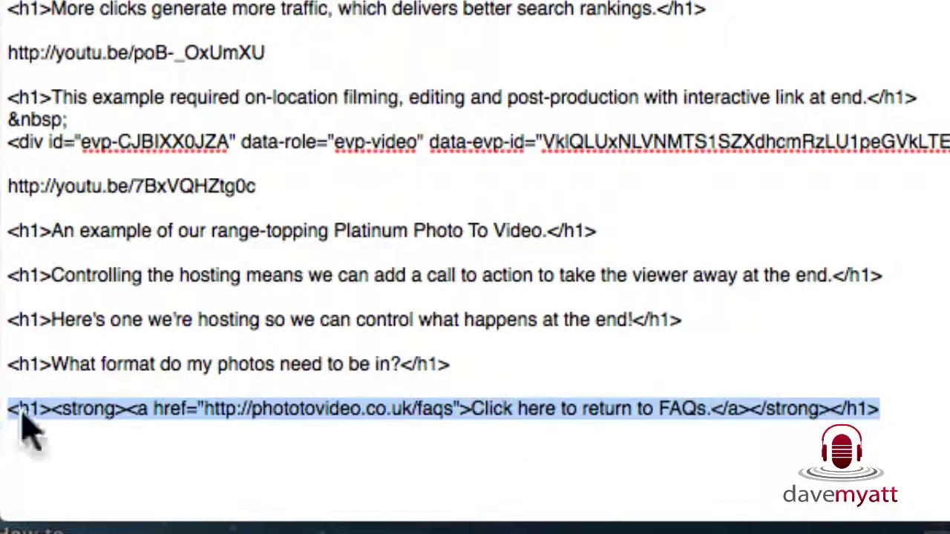
right_click(242, 412)
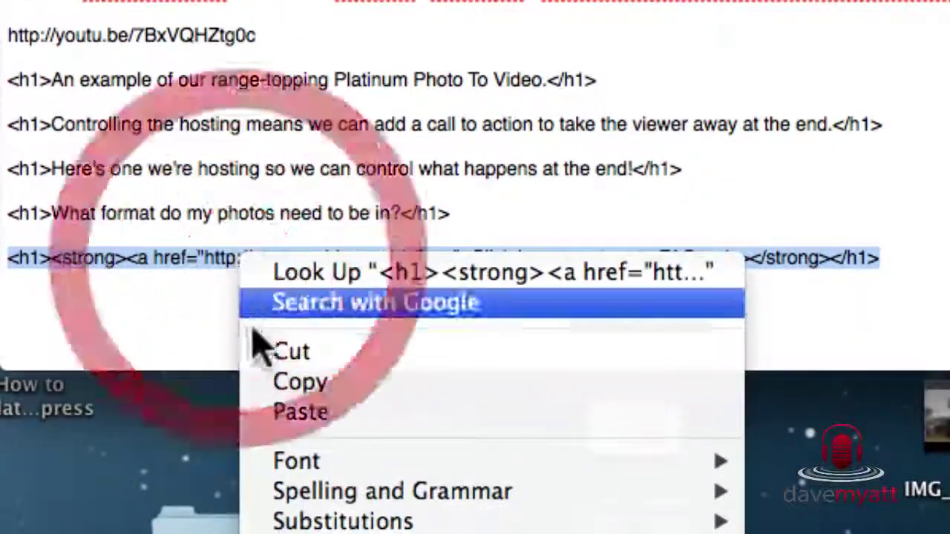
left_click(275, 382)
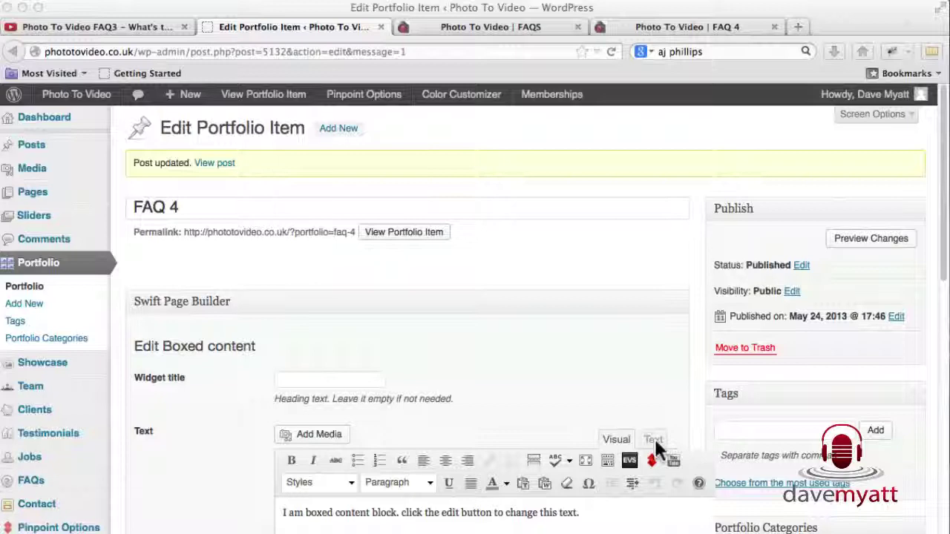
Paste the FAQs link HTML over the 1/3 block's placeholder text and save the block.
left_click(656, 438)
left_click(652, 438)
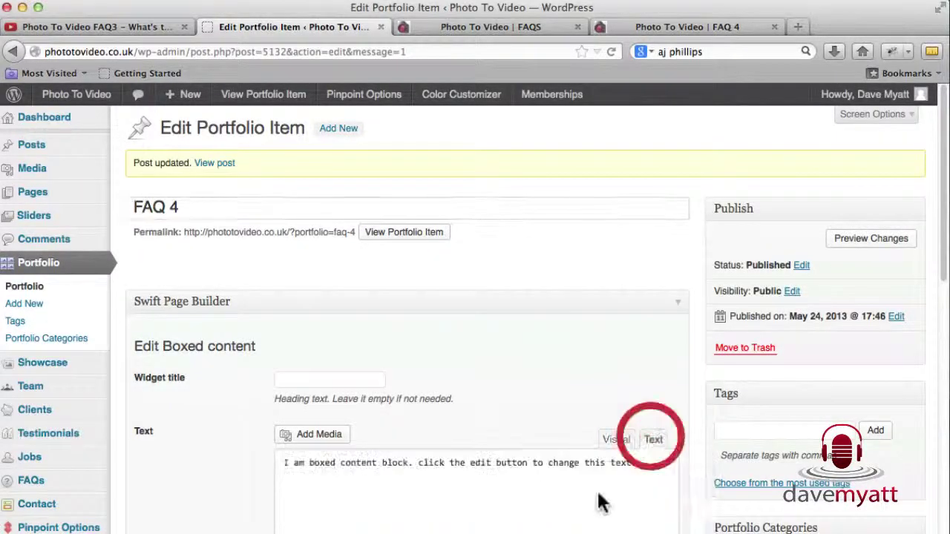
left_click_drag(656, 471, 240, 467)
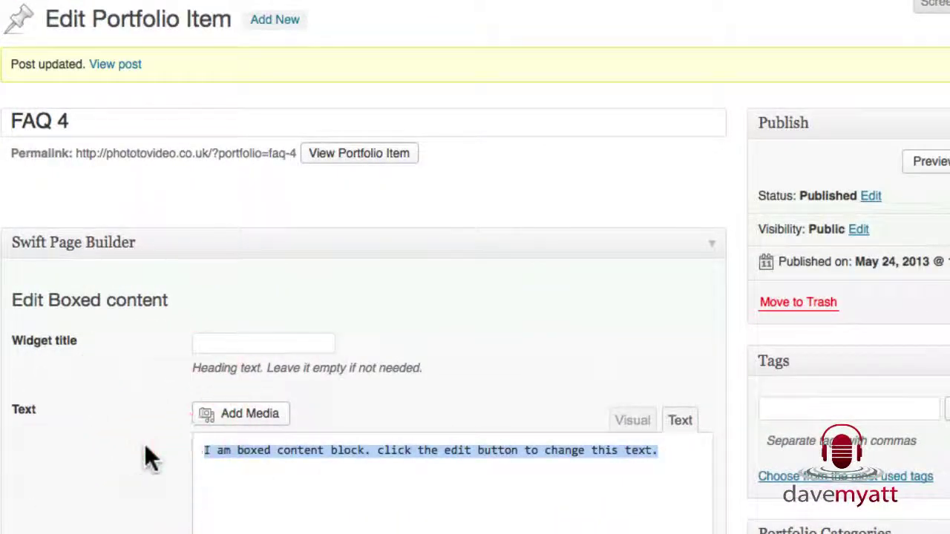
key("super+v")
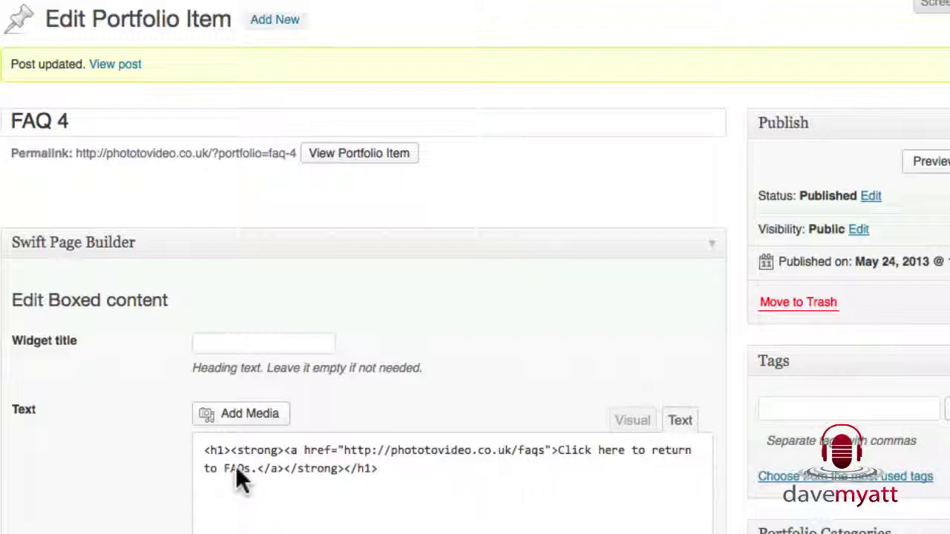
scroll(392, 524, "down", 10)
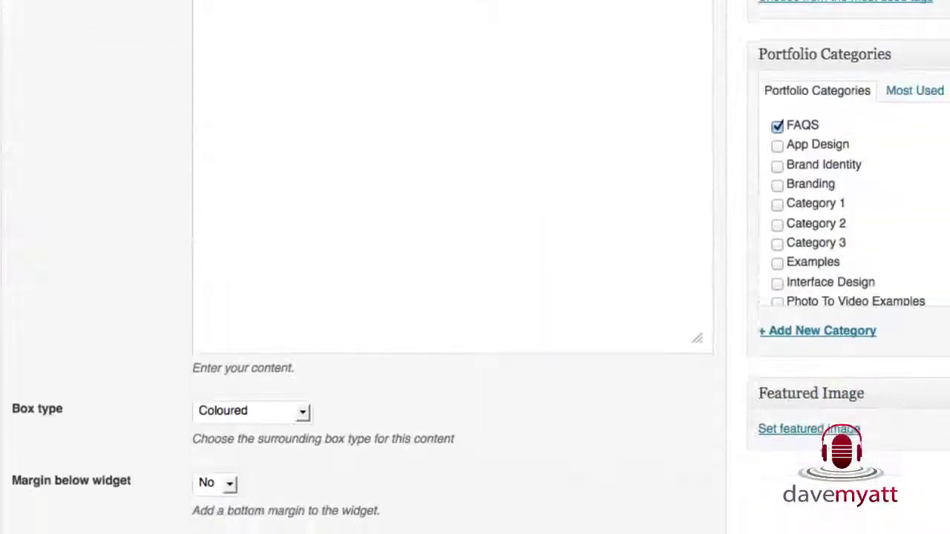
left_click(327, 416)
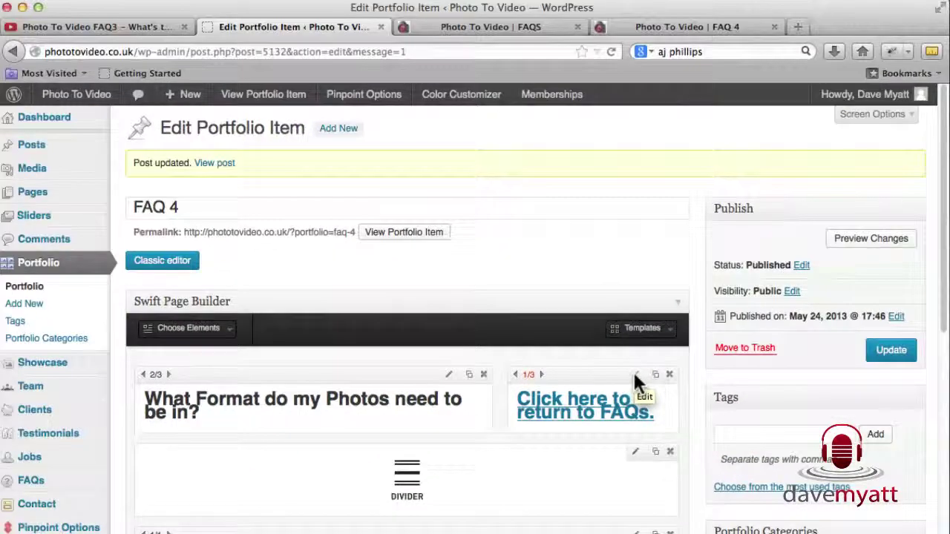
Save FAQ 4 and reload the live page to check the 'Click here to return to FAQs.' box.
left_click(890, 351)
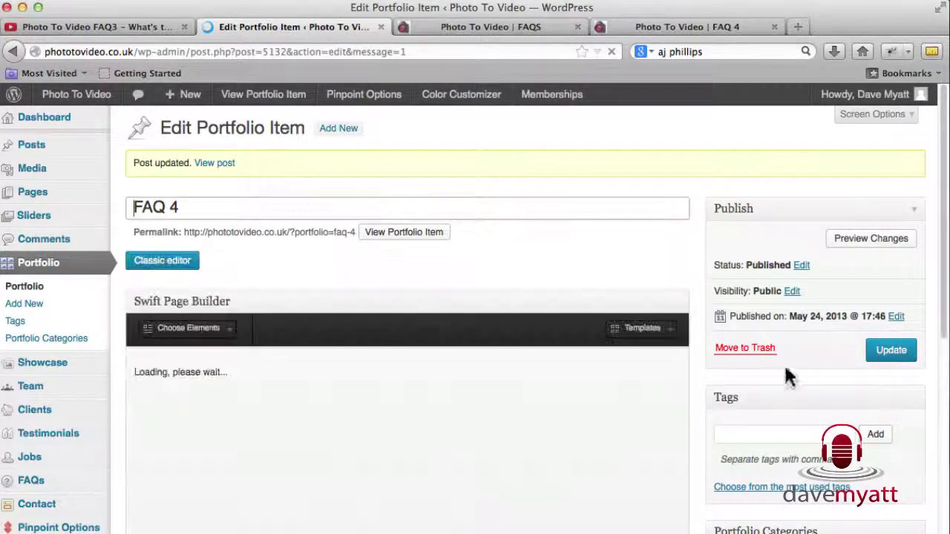
left_click(652, 27)
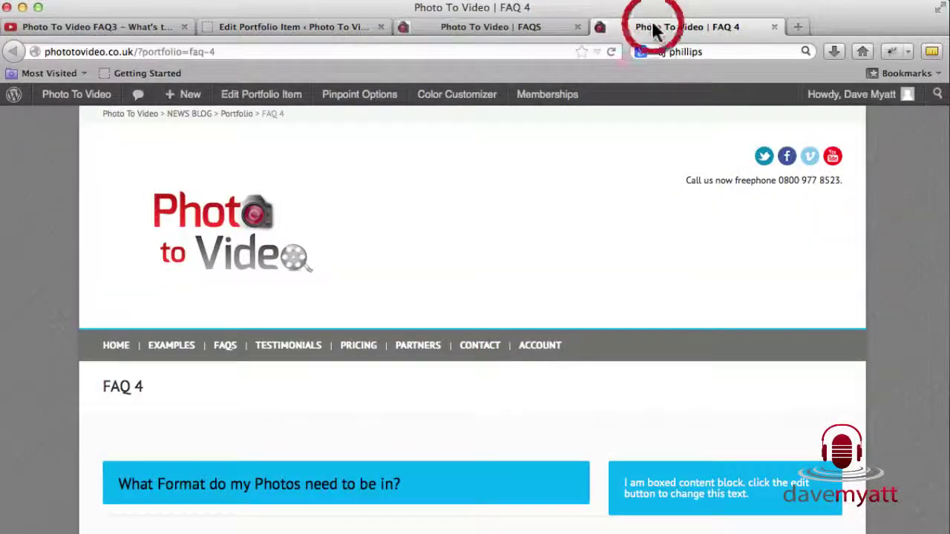
left_click(610, 52)
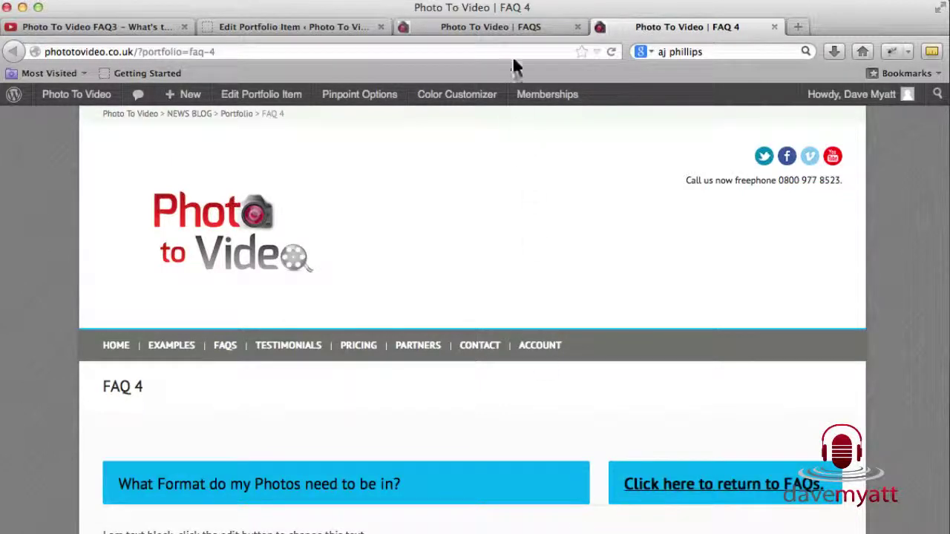
Change the return-link box type from Coloured to White with stroke, save it, and update FAQ 4.
left_click(320, 33)
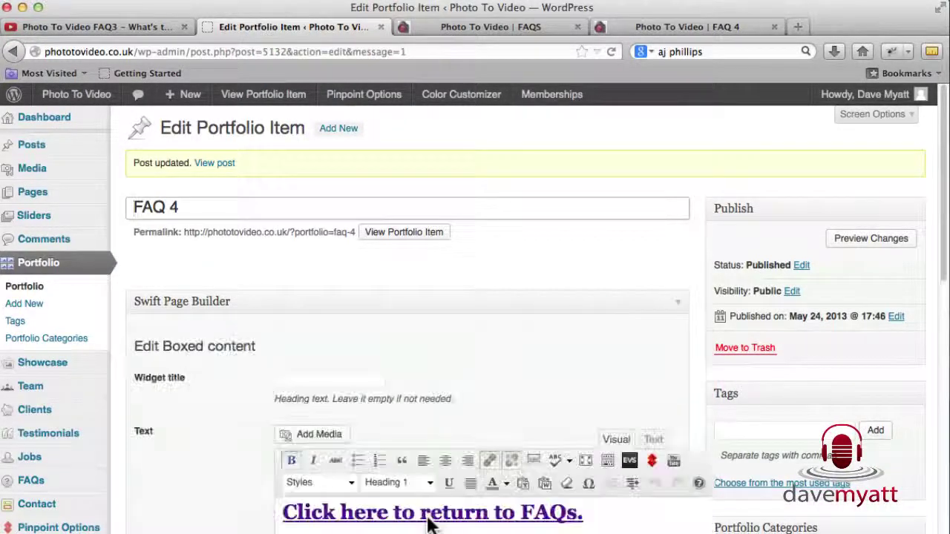
scroll(428, 477, "down", 10)
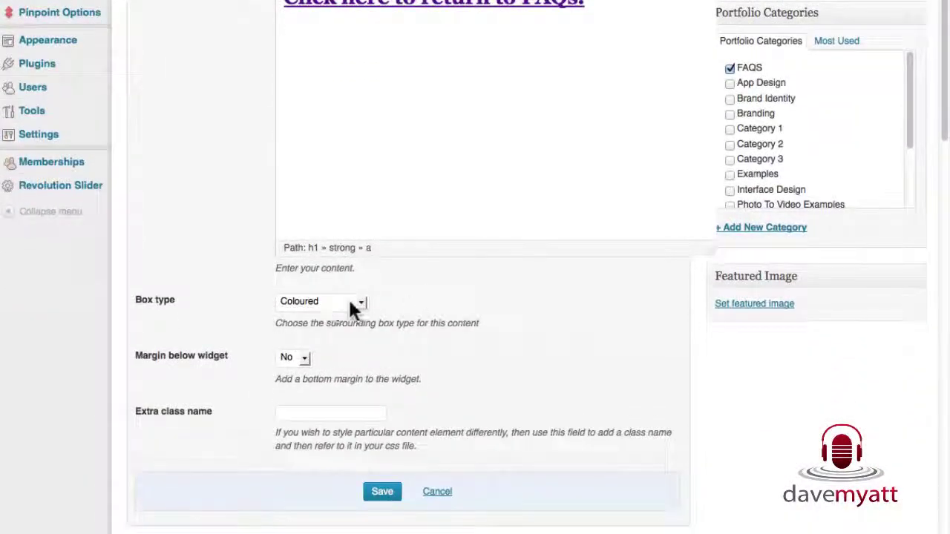
left_click(363, 302)
left_click(336, 326)
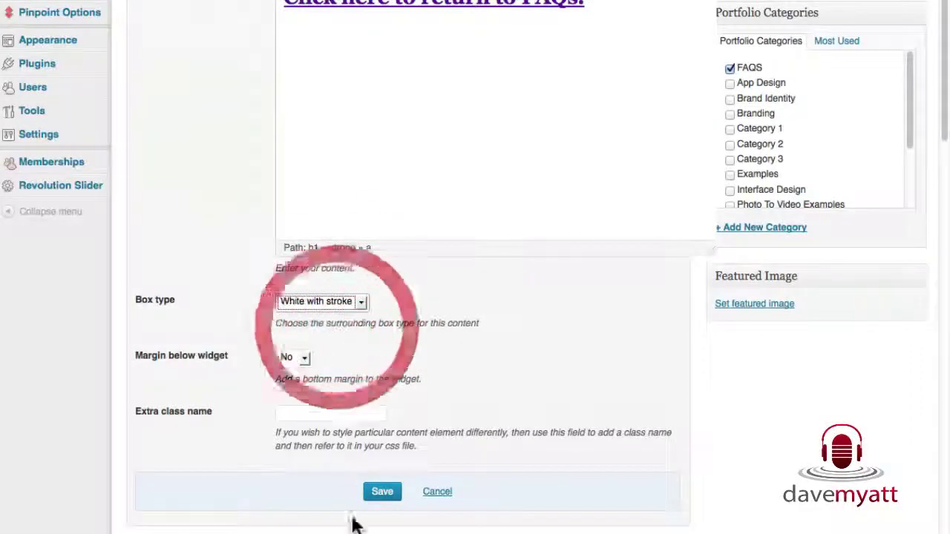
left_click(389, 487)
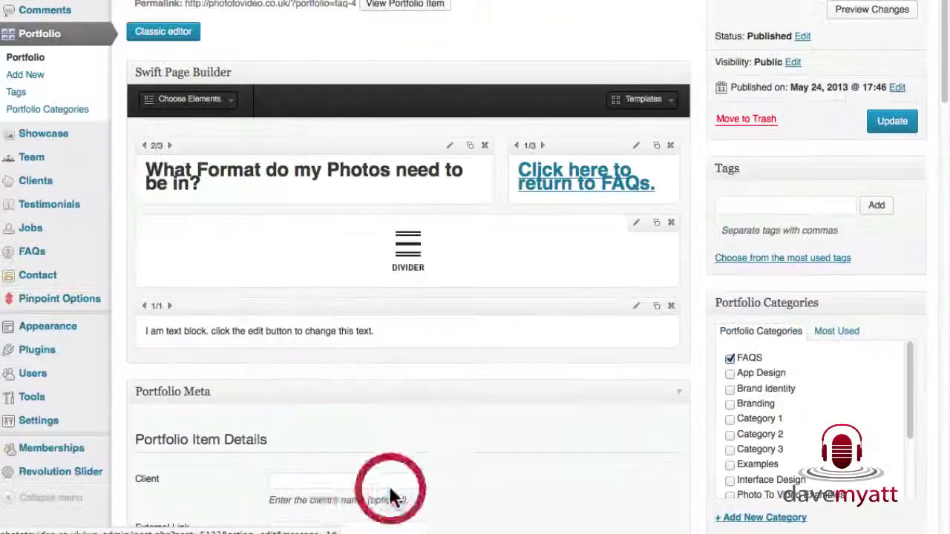
left_click(887, 120)
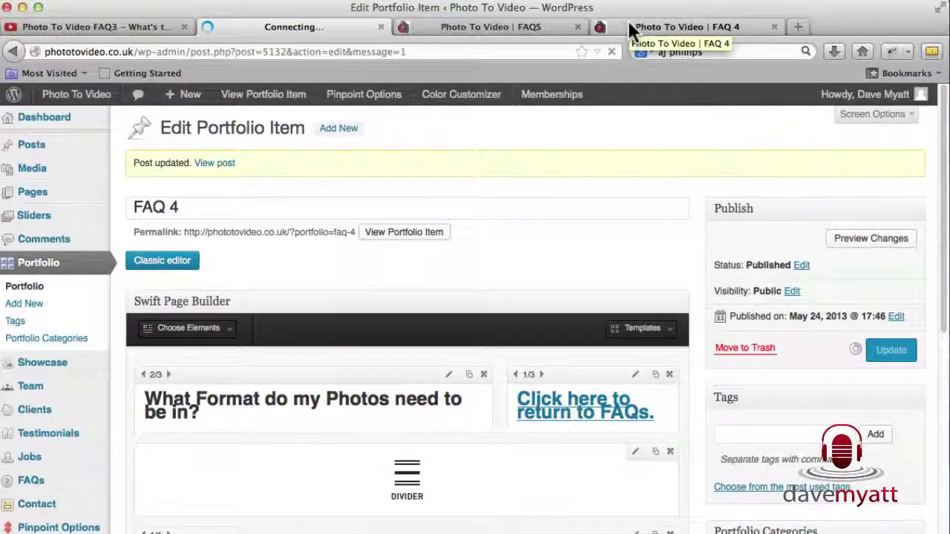
Reload the live FAQ 4 page to confirm the white return-link box, then go back to the editor.
left_click(628, 23)
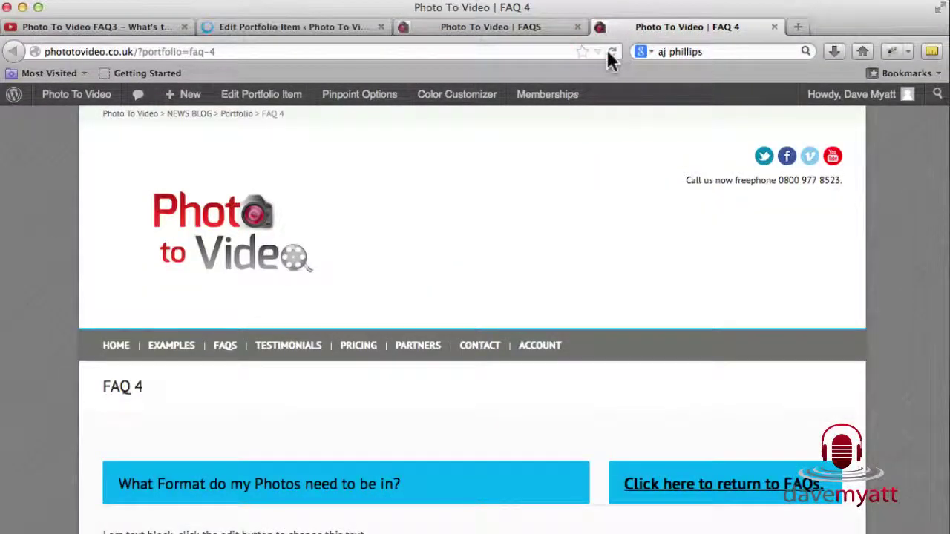
left_click(612, 52)
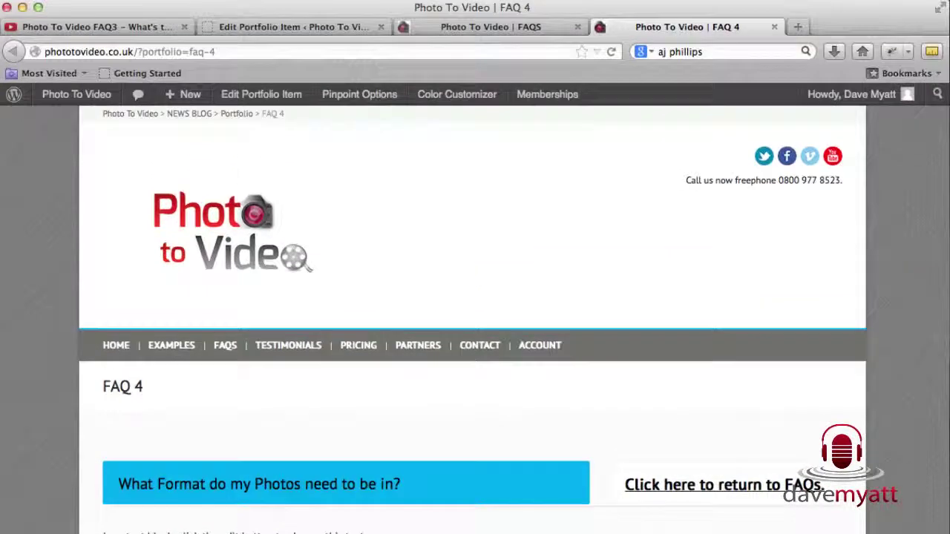
left_click(299, 27)
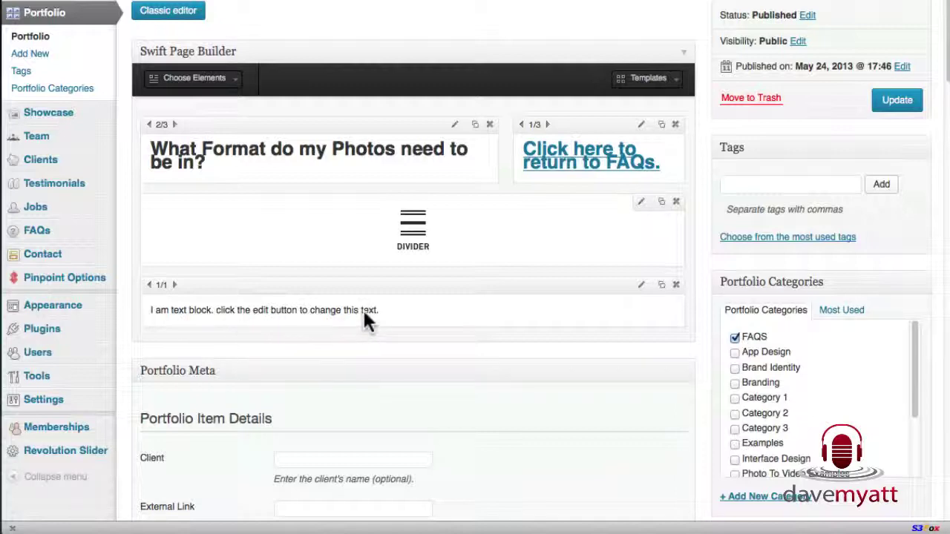
Delete the text block's placeholder sentence and bring up the YouTube player configuration.
left_click(642, 284)
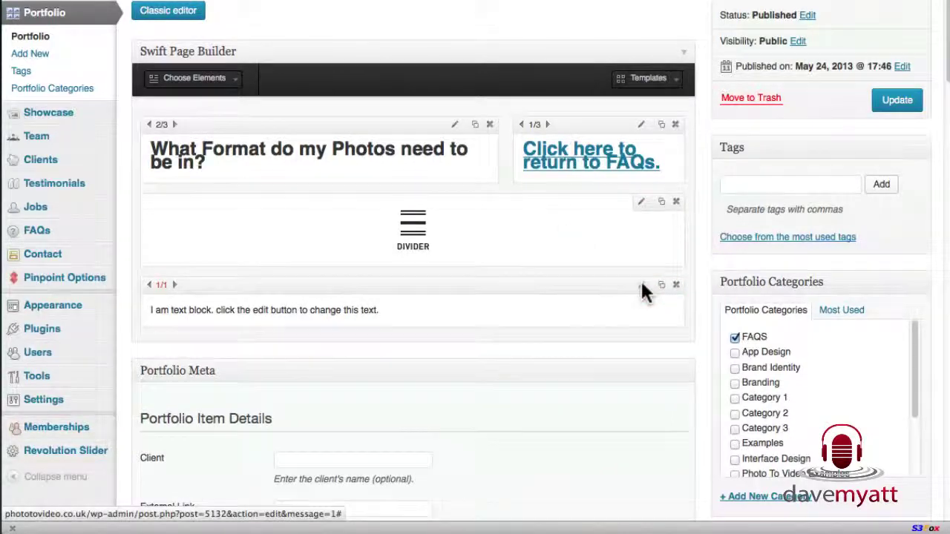
left_click(641, 281)
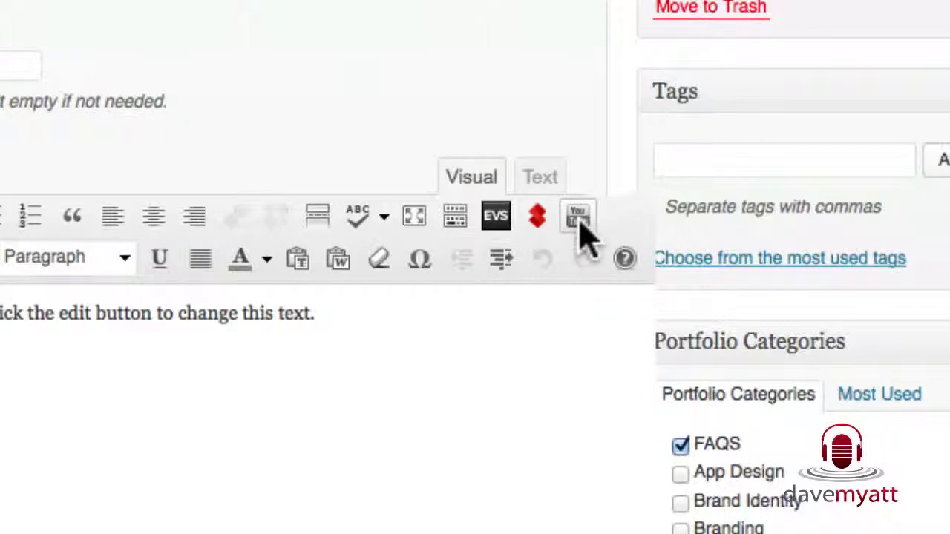
left_click_drag(529, 282, 67, 284)
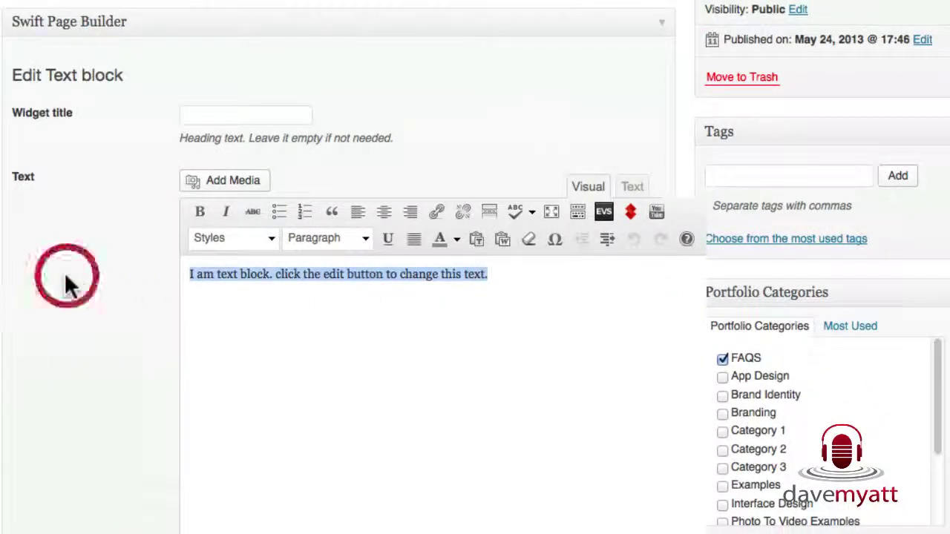
key("BackSpace")
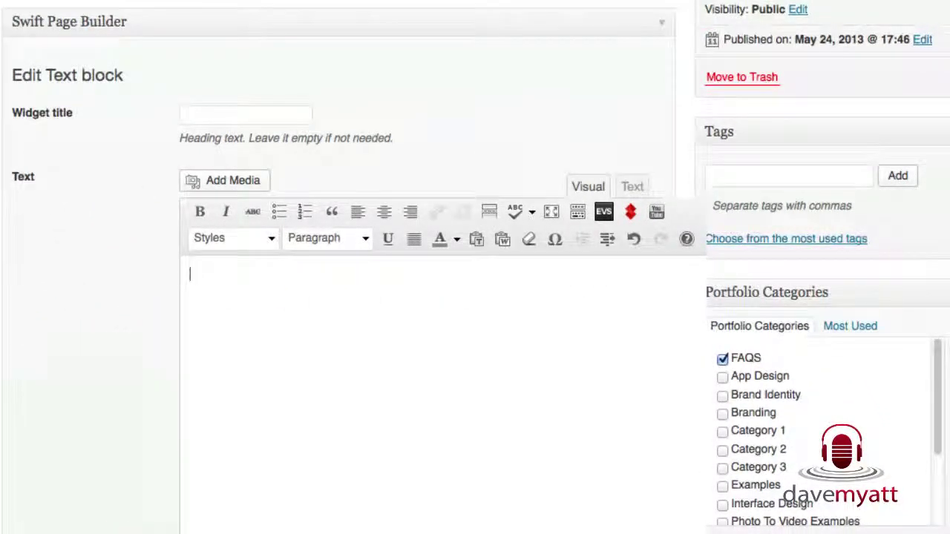
left_click(680, 256)
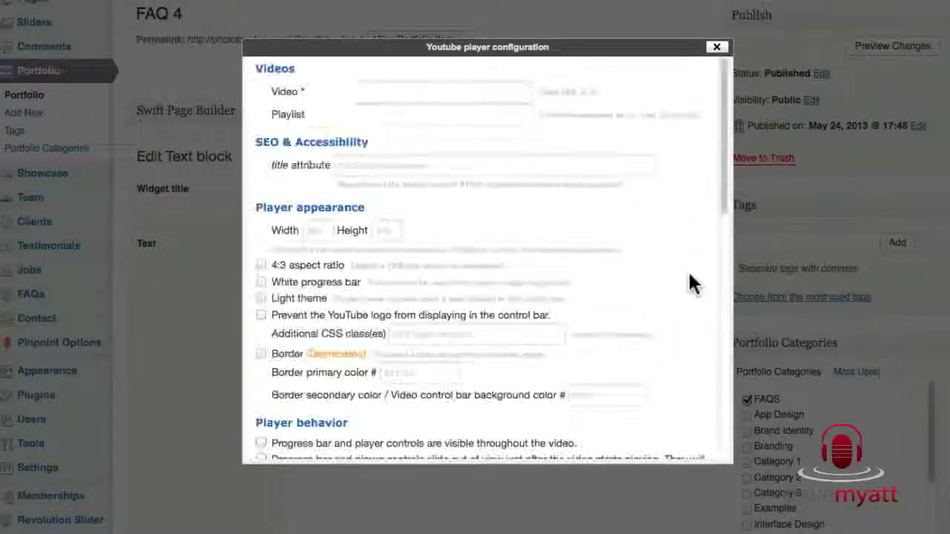
left_click_drag(376, 46, 334, 46)
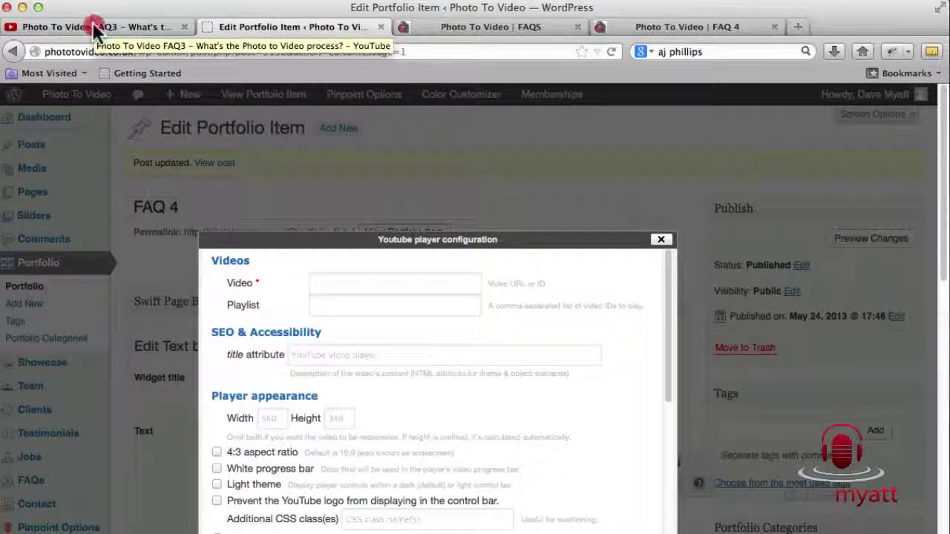
Find the FAQ4 video among the YouTube uploaded videos and open its watch page.
left_click(92, 24)
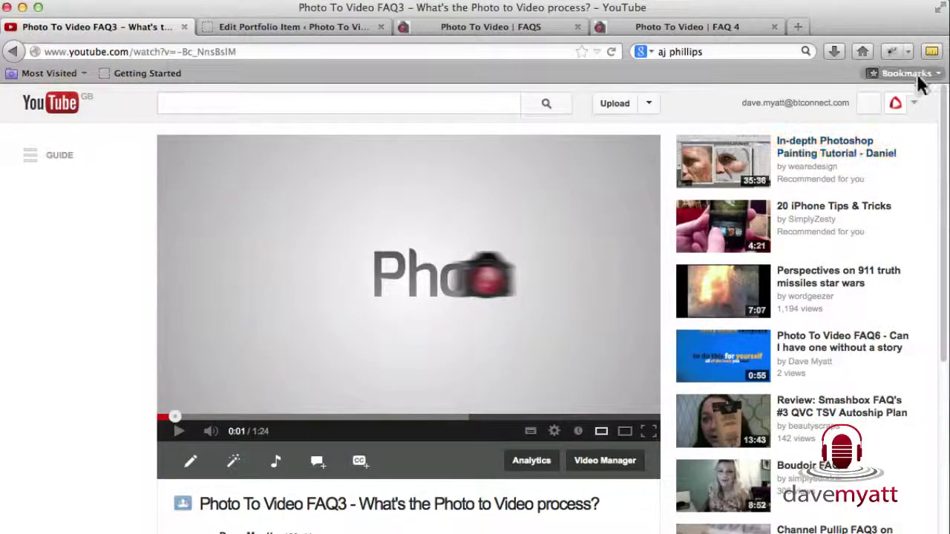
left_click(894, 101)
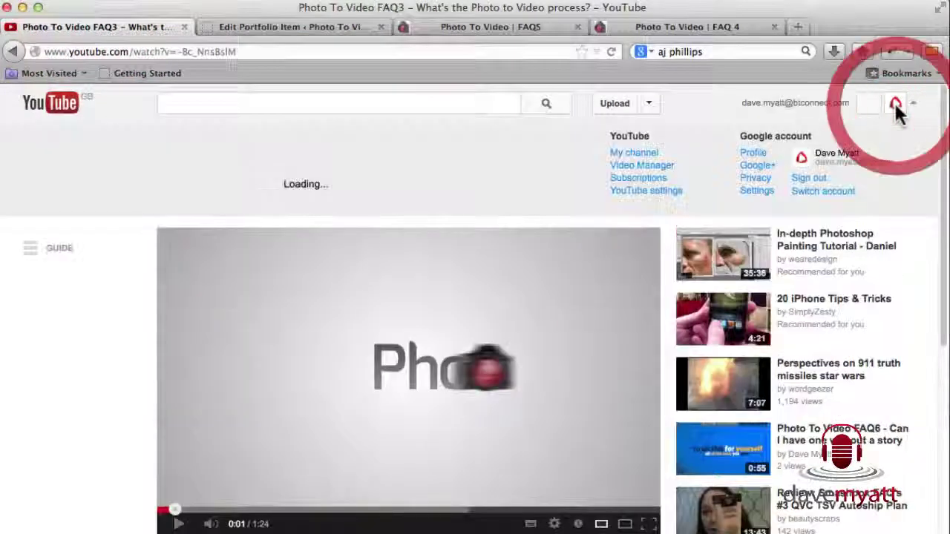
left_click(628, 163)
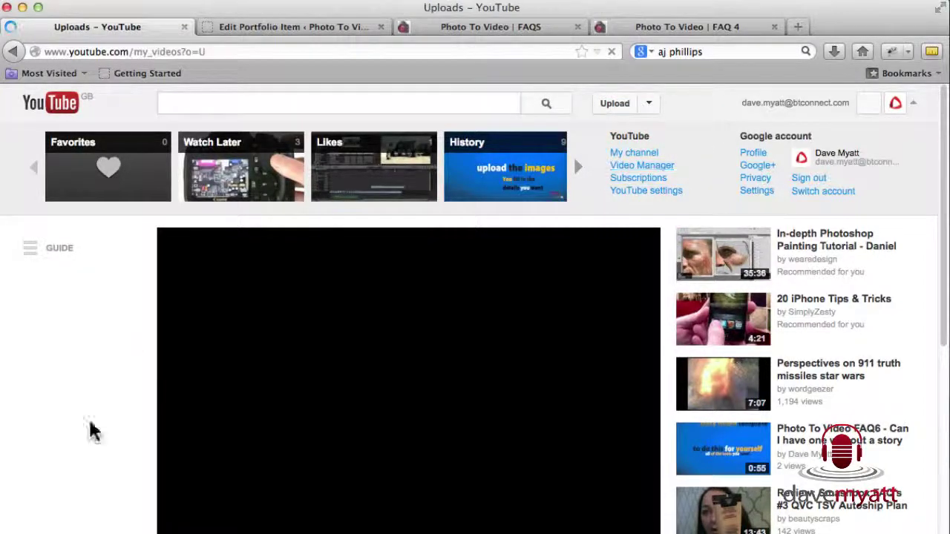
scroll(268, 440, "down", 10)
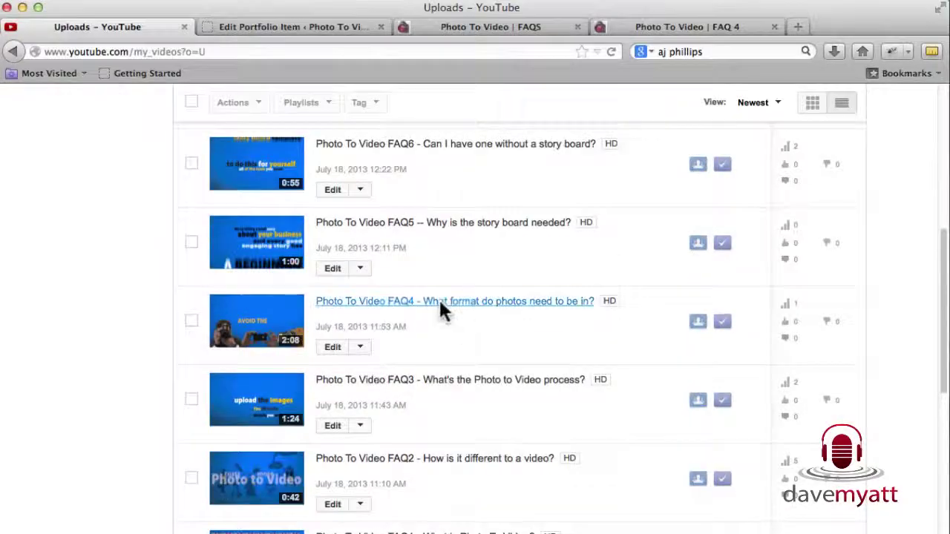
left_click(439, 300)
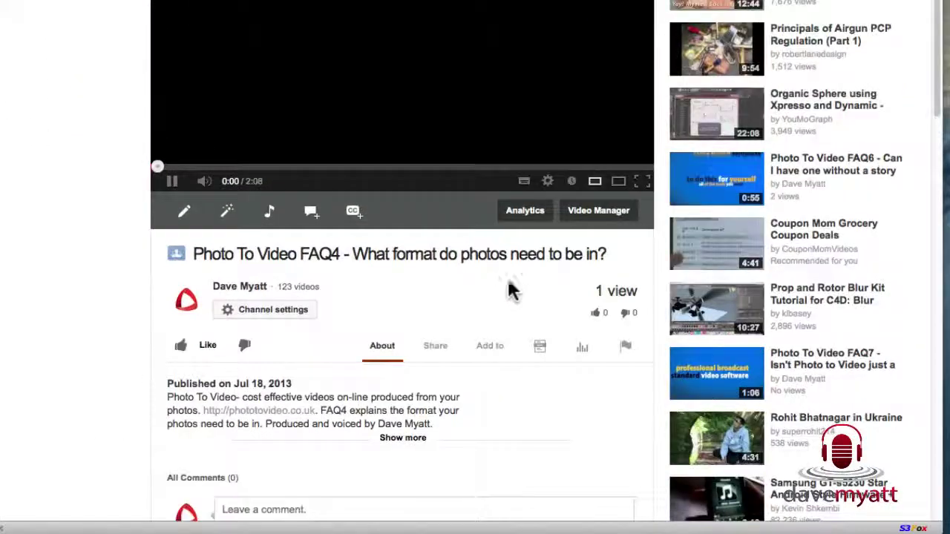
Pause the video and copy its short share link from the Share panel.
left_click(432, 350)
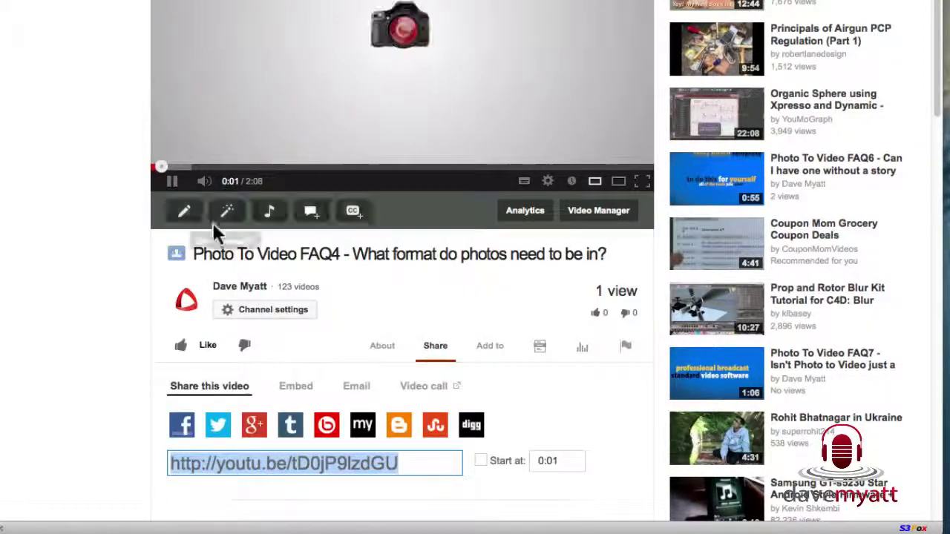
left_click(172, 181)
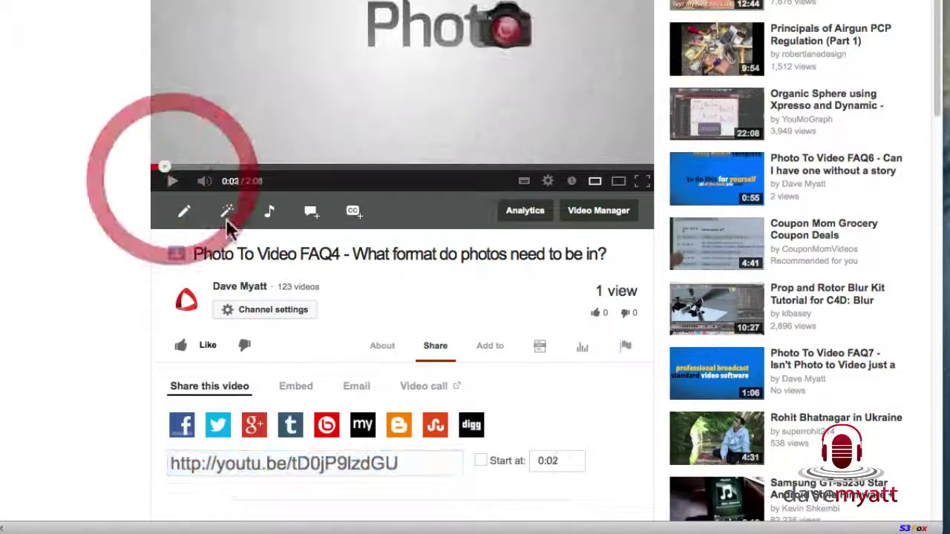
left_click(255, 467)
right_click(255, 468)
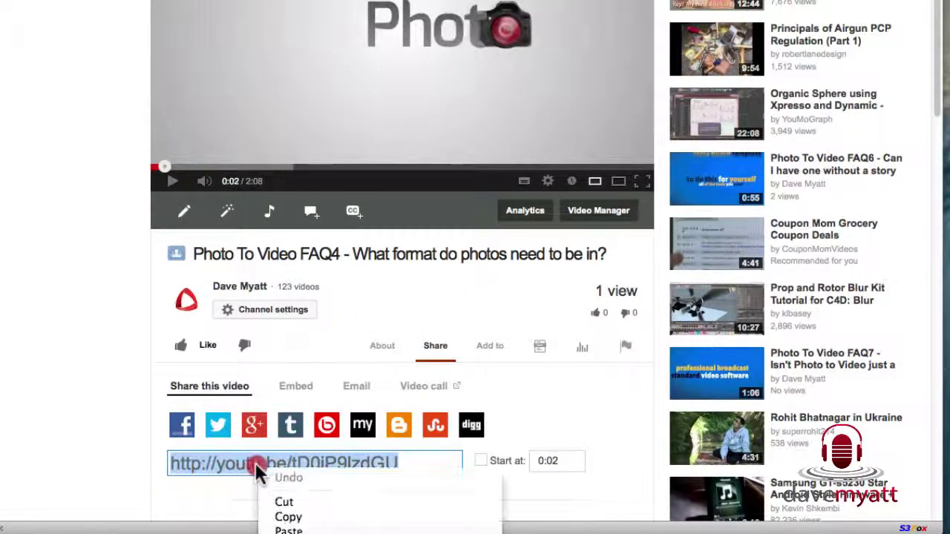
left_click(281, 517)
left_click(273, 27)
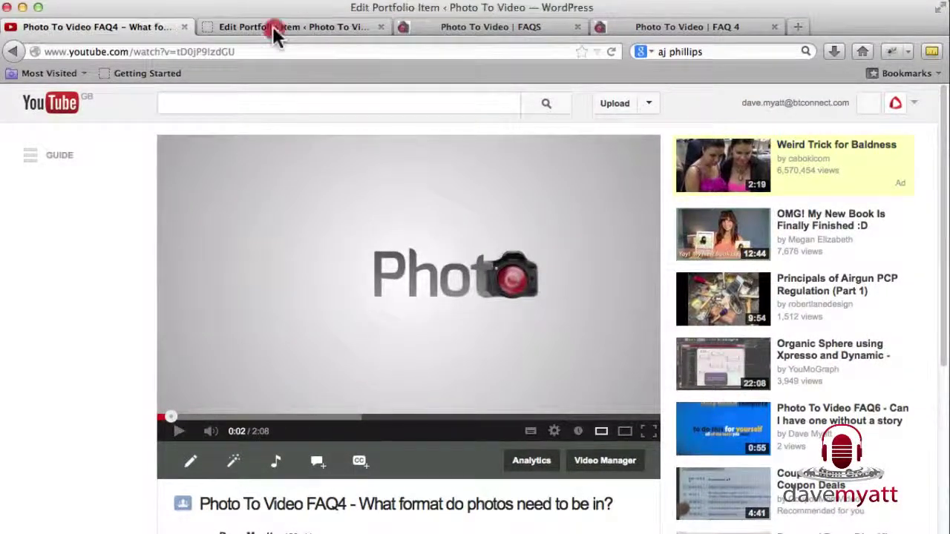
left_click(326, 287)
right_click(324, 283)
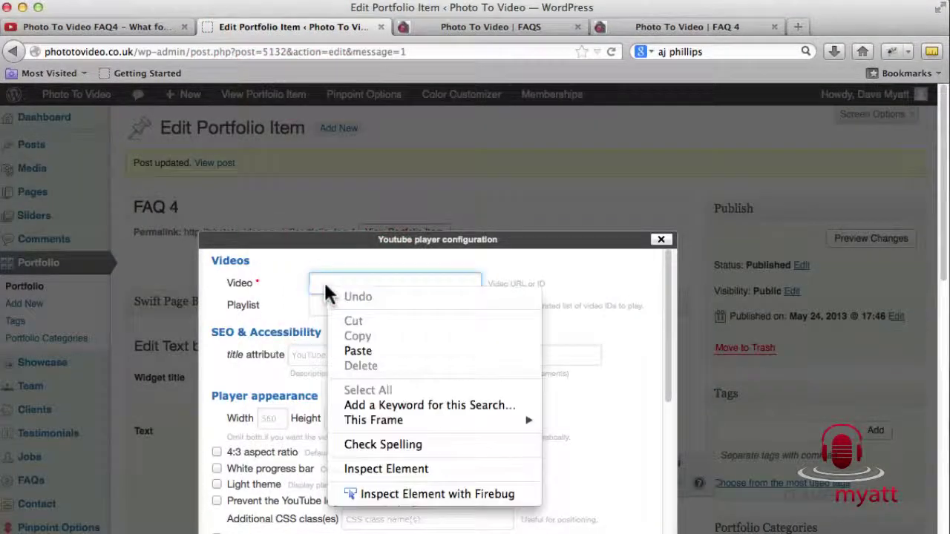
left_click(341, 346)
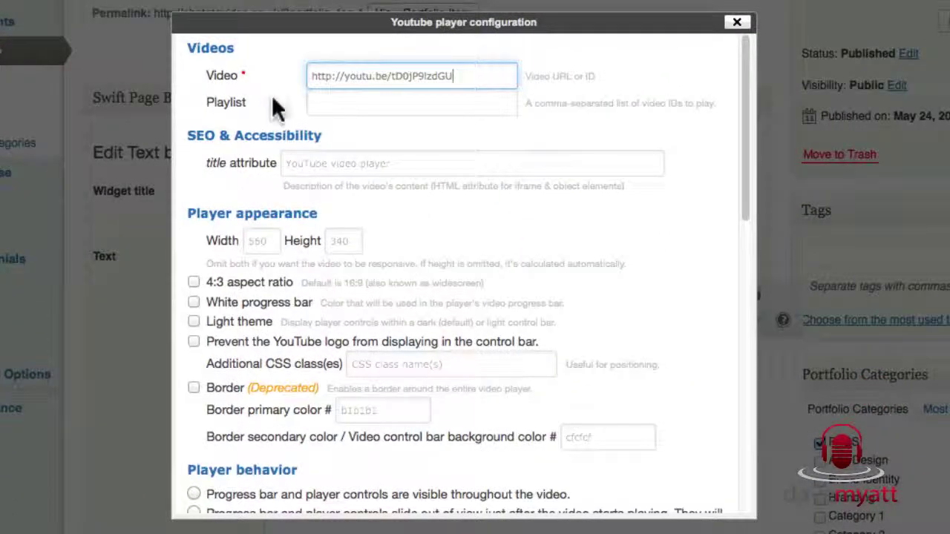
left_click(310, 165)
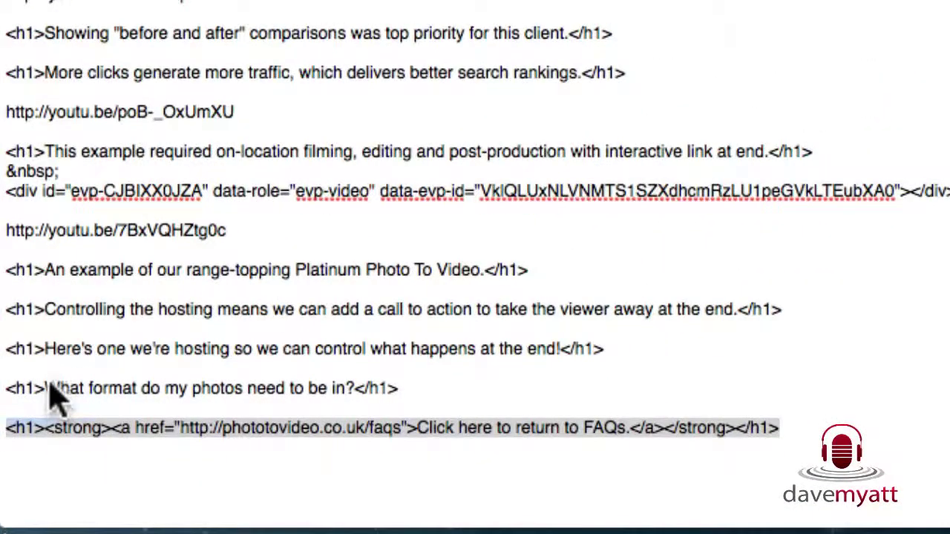
Copy the question 'What format do my photos need to be in?' from the TextEdit notes.
left_click(52, 401)
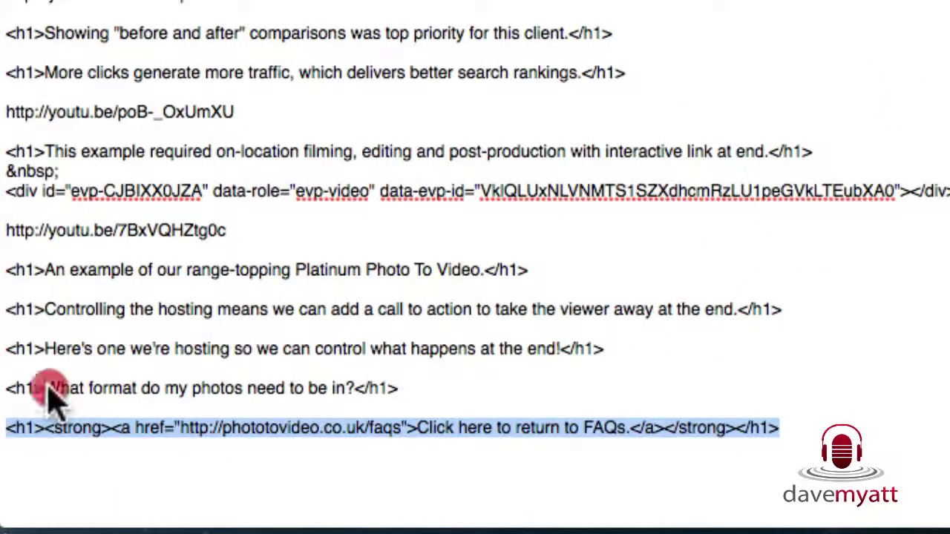
left_click_drag(46, 392, 355, 401)
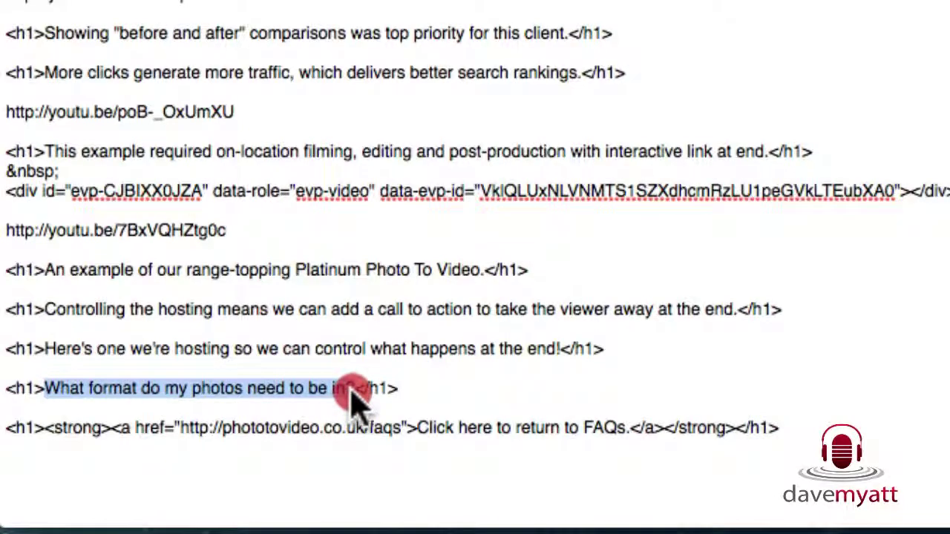
right_click(318, 391)
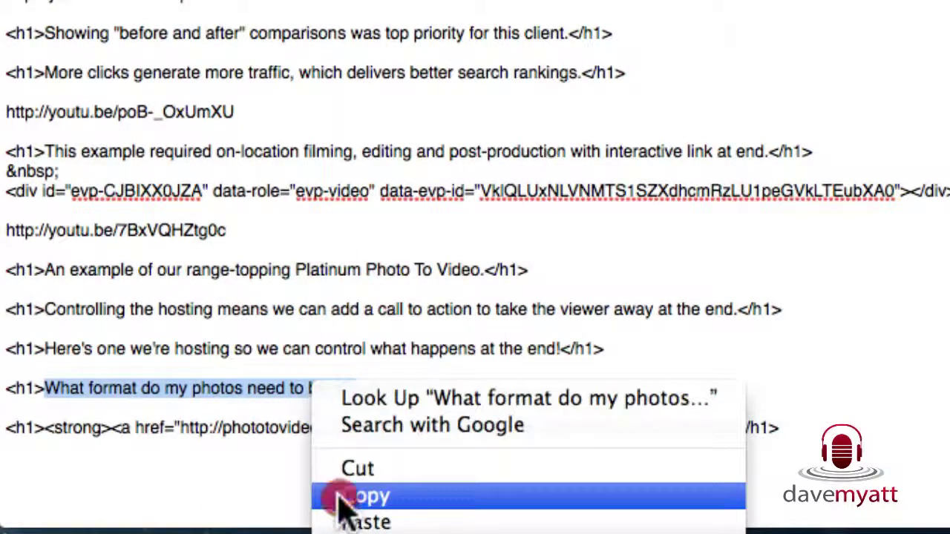
left_click(346, 499)
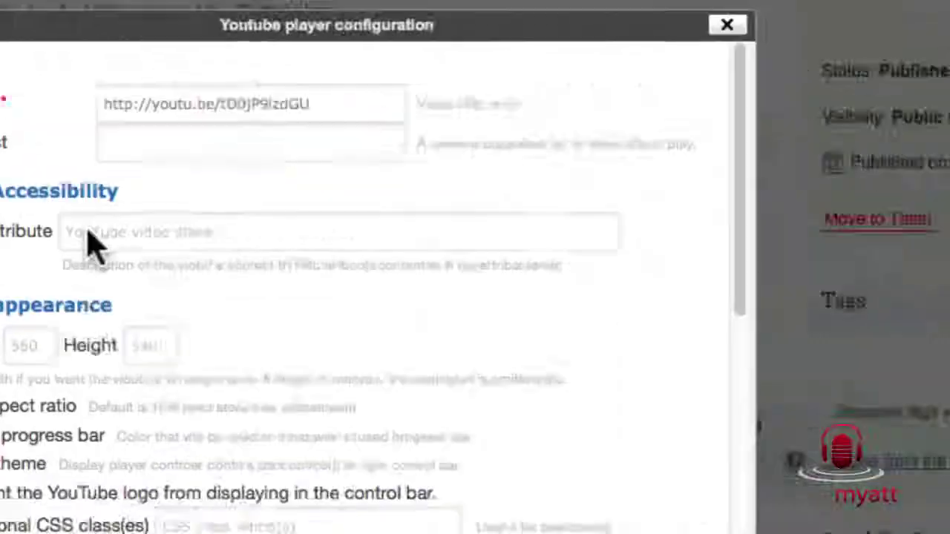
Paste 'What format do my photos need to be in?' as the video title, keeping default width and height.
left_click(91, 237)
right_click(252, 230)
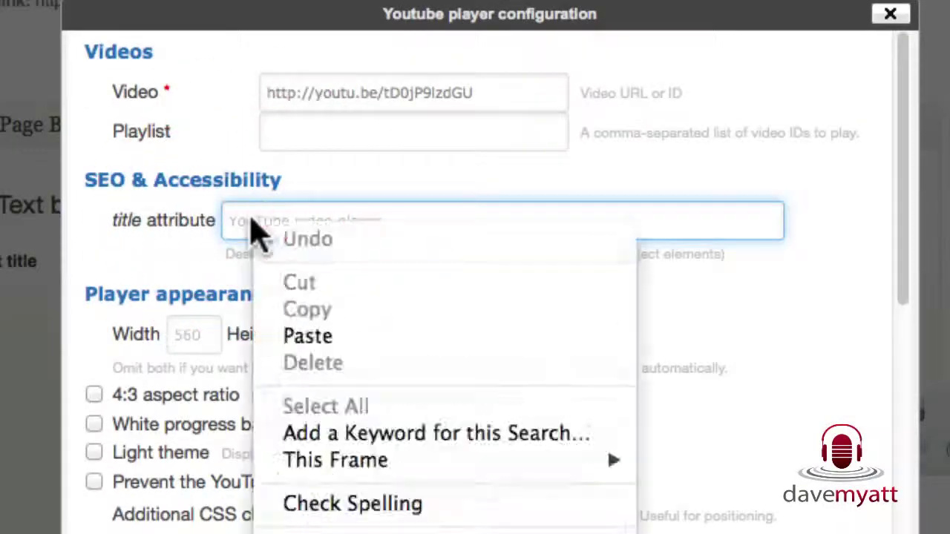
left_click(279, 336)
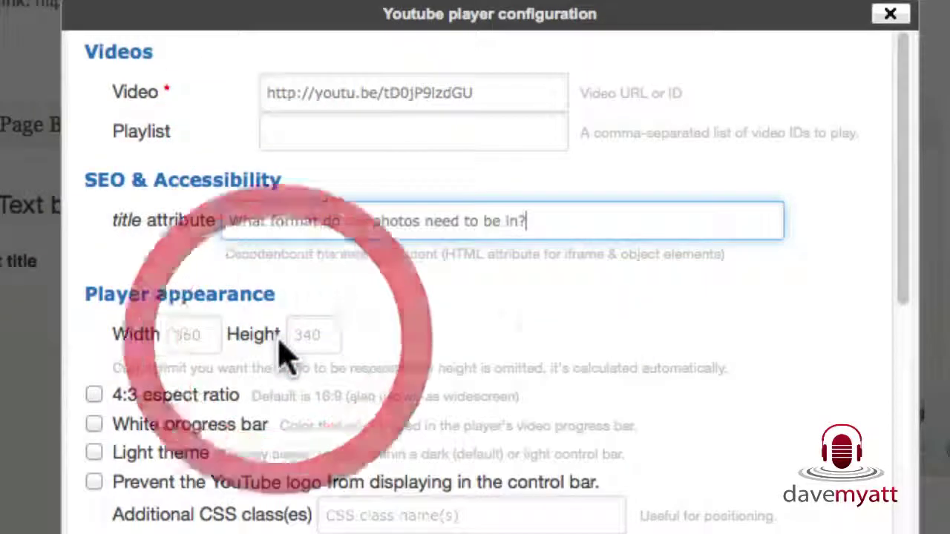
left_click(530, 335)
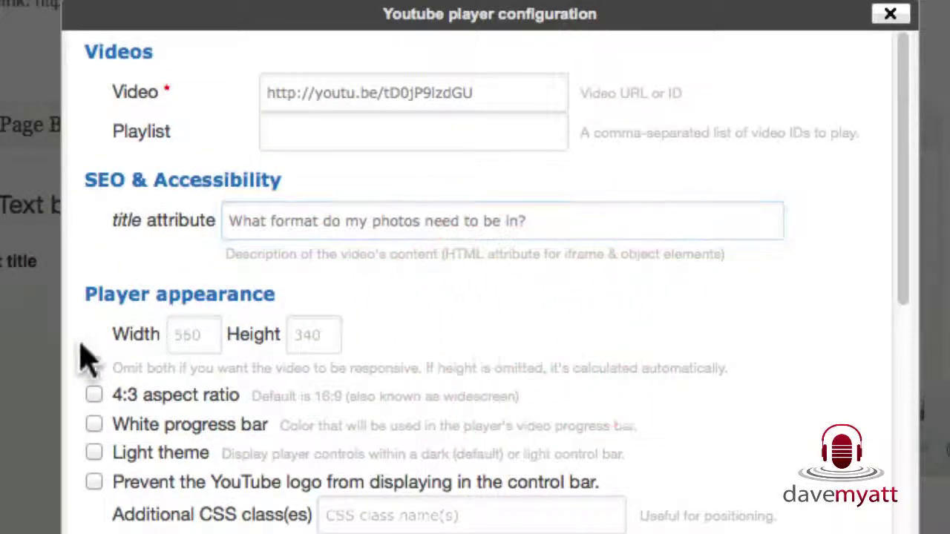
left_click(179, 343)
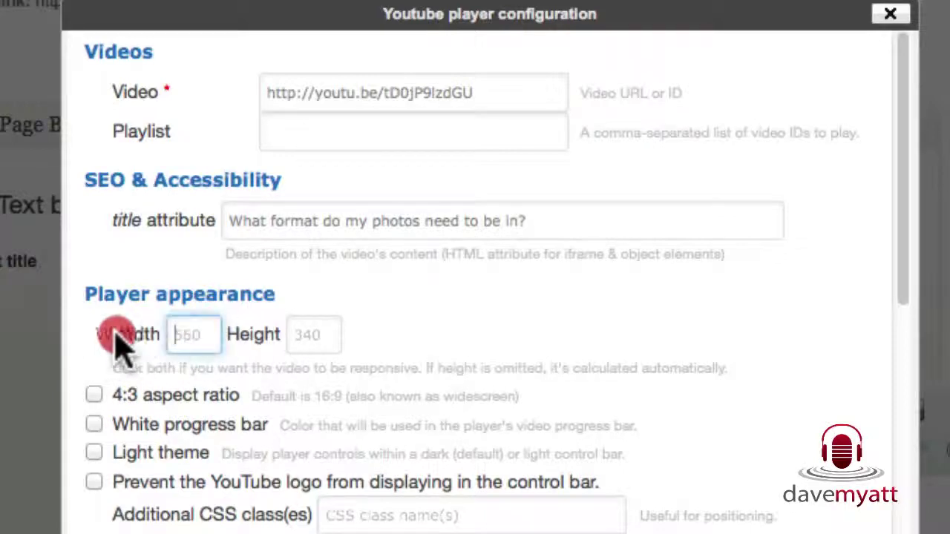
left_click(444, 339)
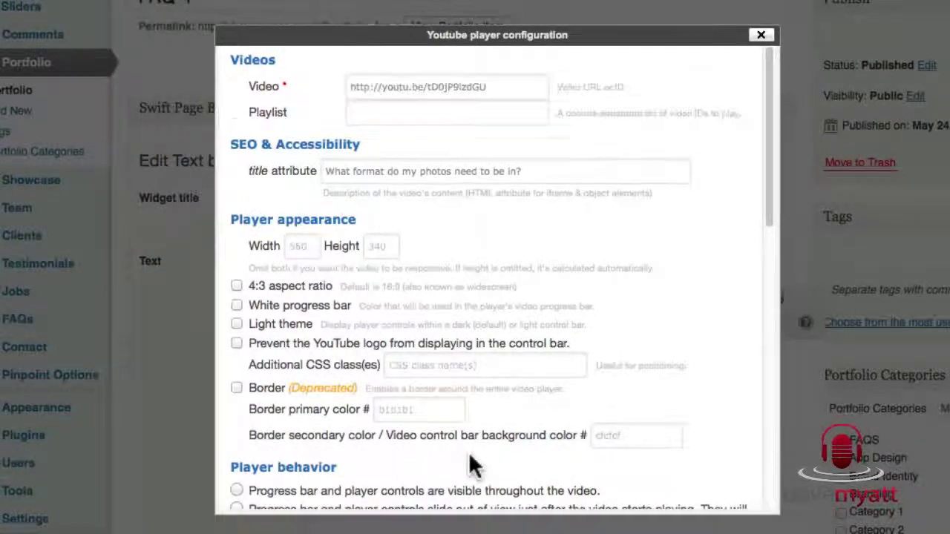
Turn on hide YouTube logo, slide-away controls, autoplay, and disable related videos for the player.
scroll(468, 454, "down", 2)
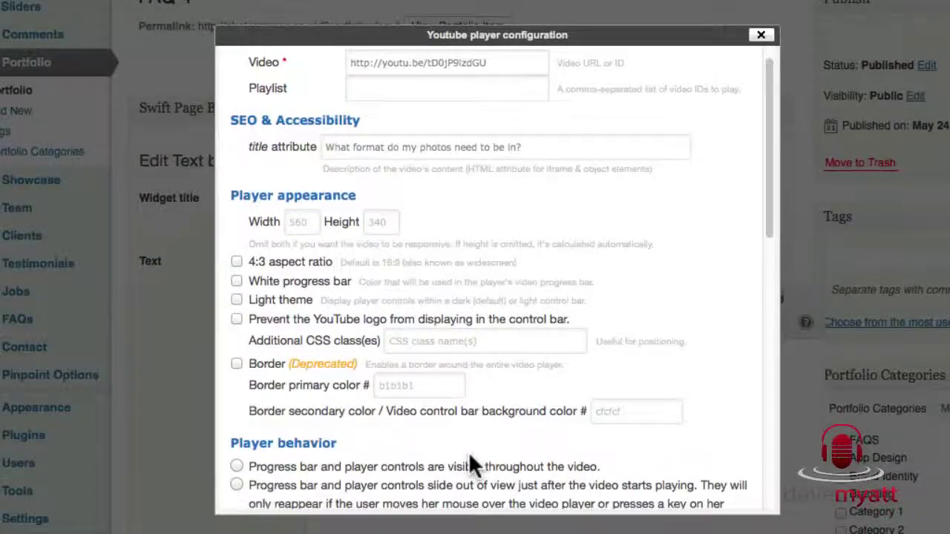
left_click(236, 317)
scroll(314, 416, "down", 4)
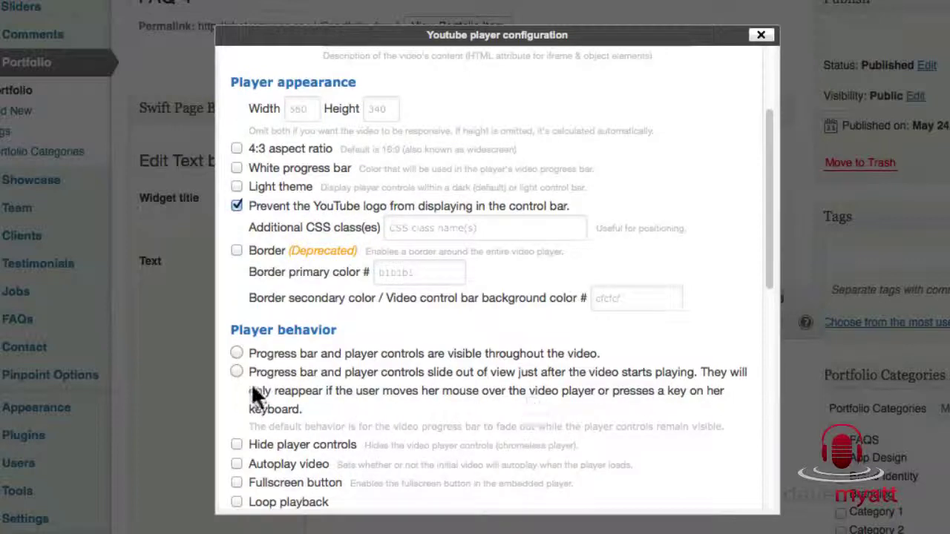
left_click(236, 371)
scroll(383, 402, "down", 5)
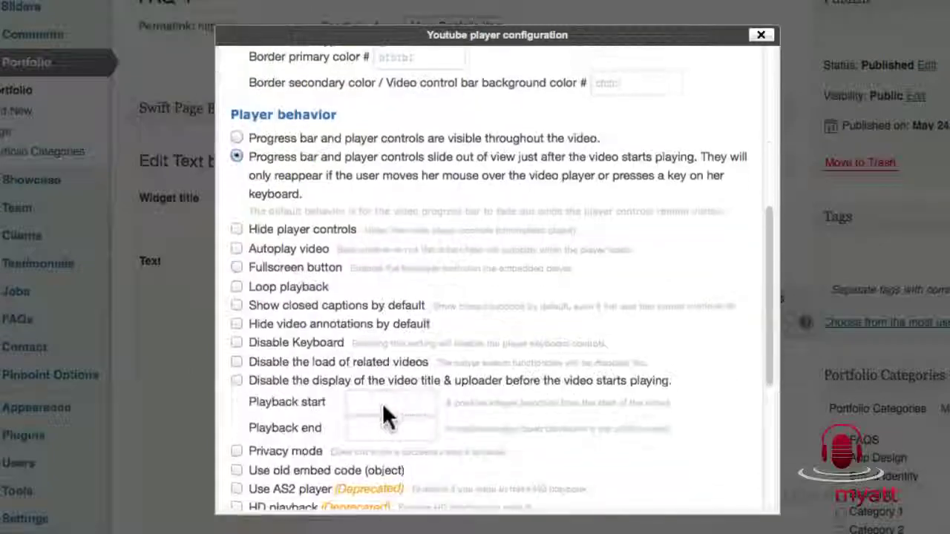
left_click(236, 247)
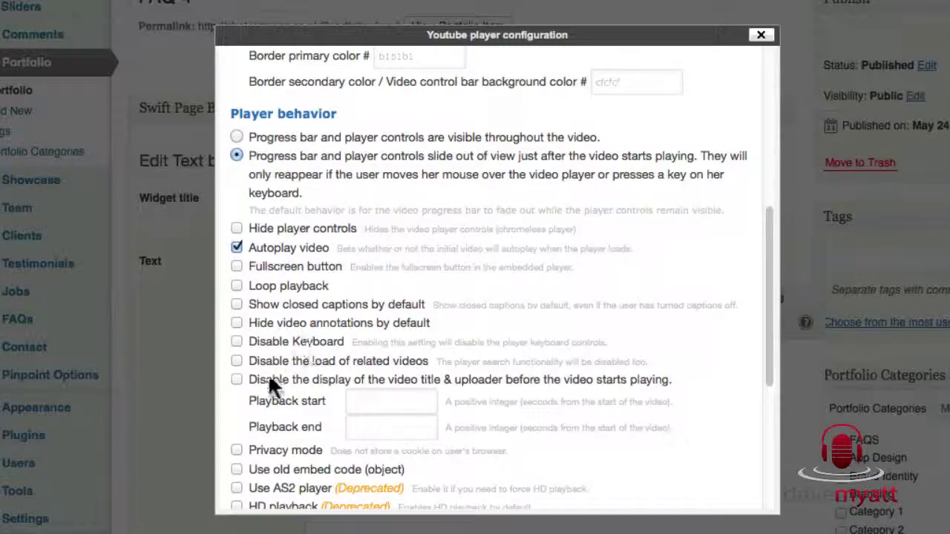
left_click(235, 359)
scroll(345, 358, "down", 3)
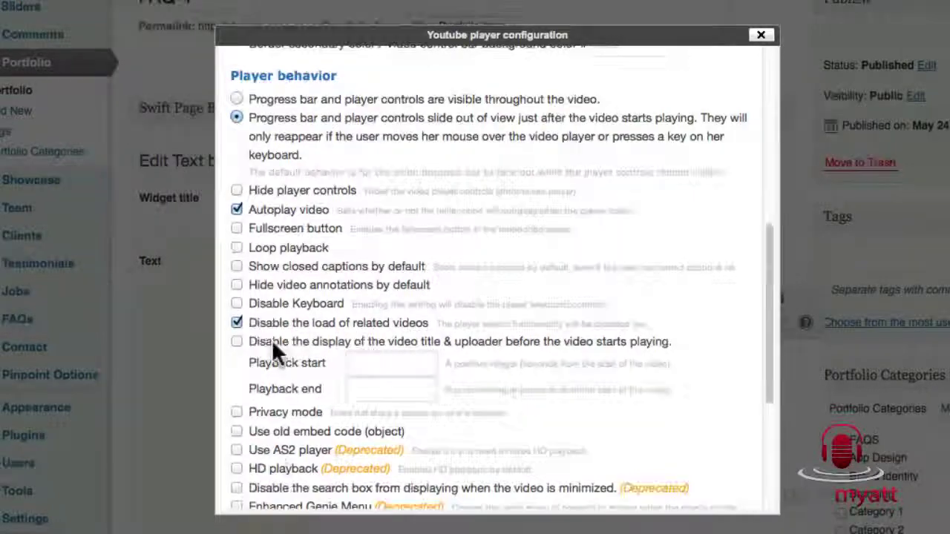
scroll(272, 339, "down", 5)
scroll(278, 306, "down", 4)
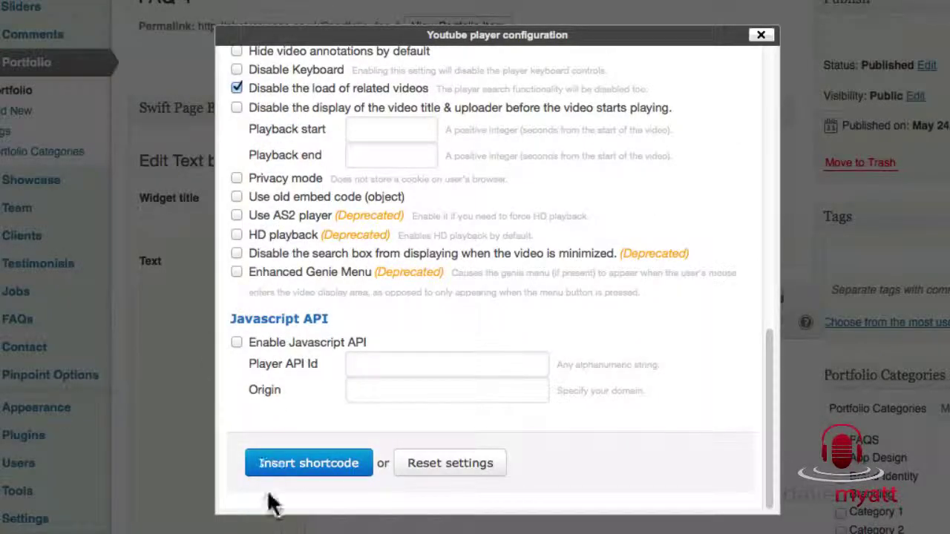
Insert the youtube_sc video shortcode, save the text block, and update FAQ 4.
left_click(306, 462)
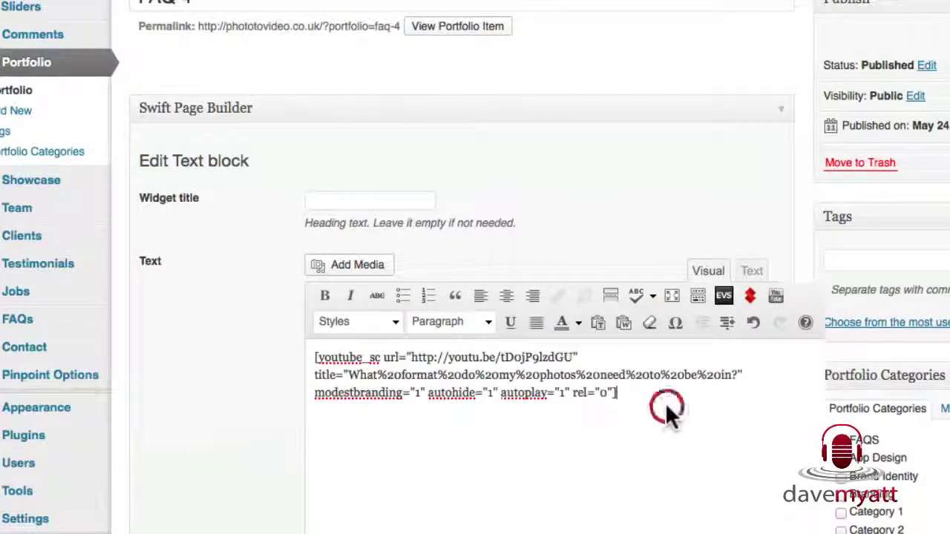
scroll(660, 428, "down", 5)
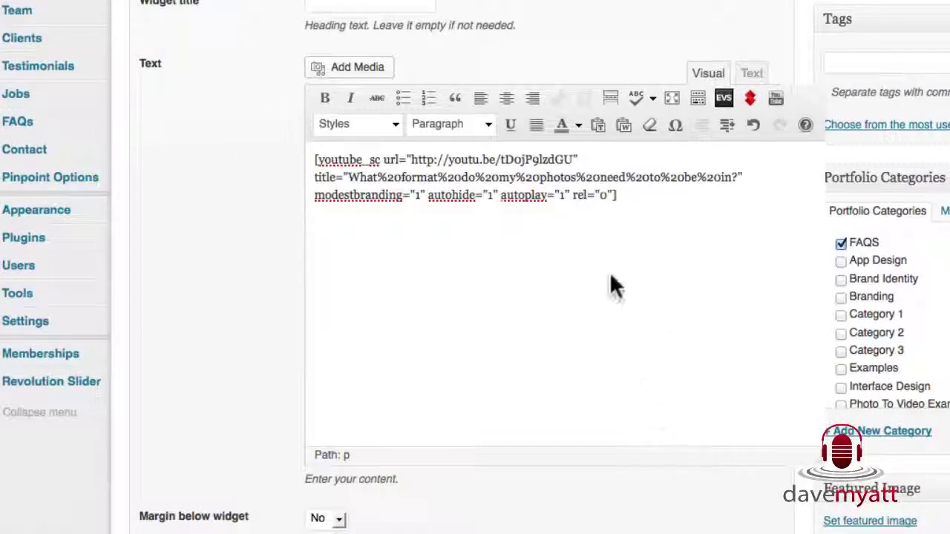
scroll(537, 295, "down", 5)
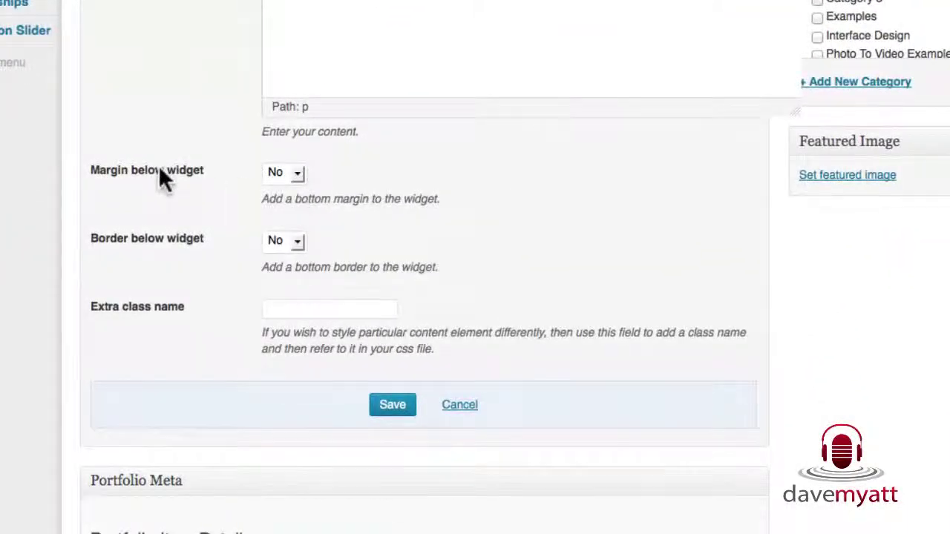
left_click(391, 406)
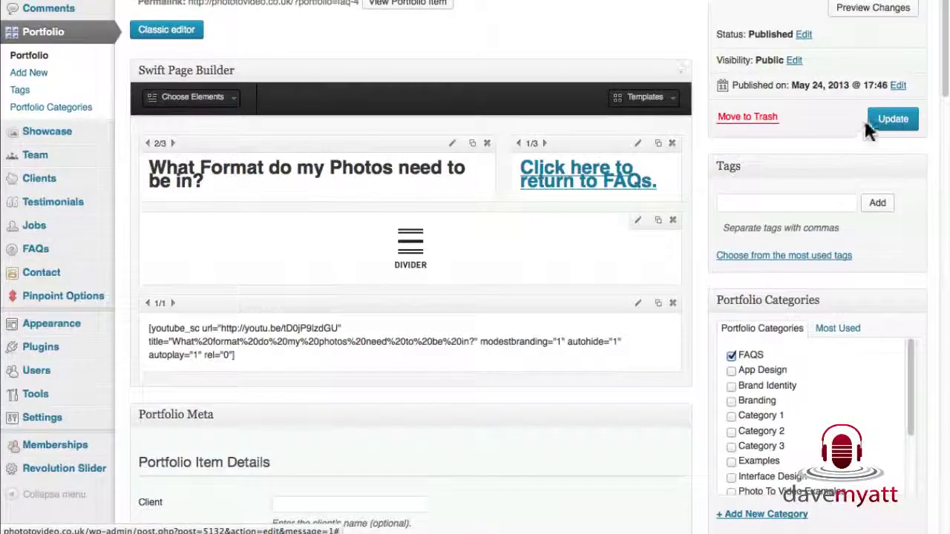
left_click(894, 120)
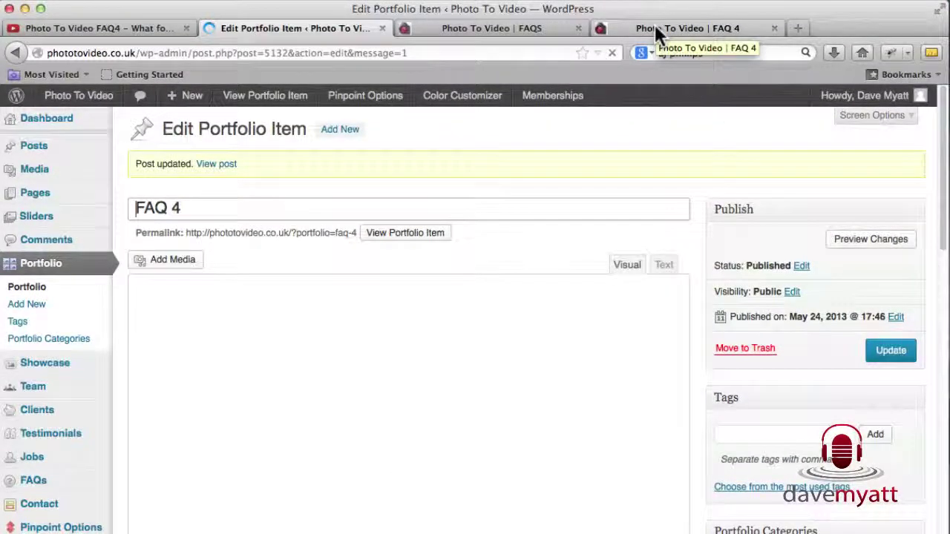
Reload the live FAQ 4 page and pause the autoplaying embedded video at 0:04.
left_click(655, 26)
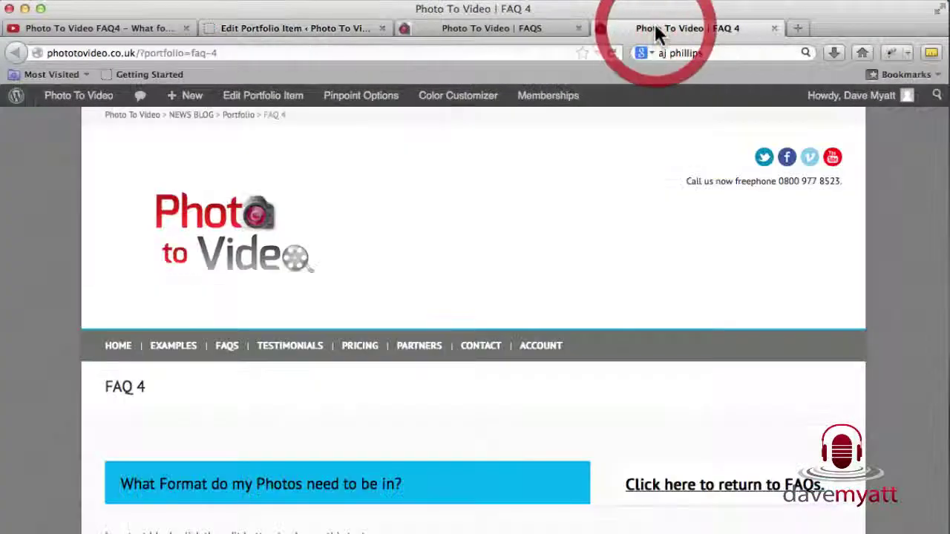
left_click(613, 53)
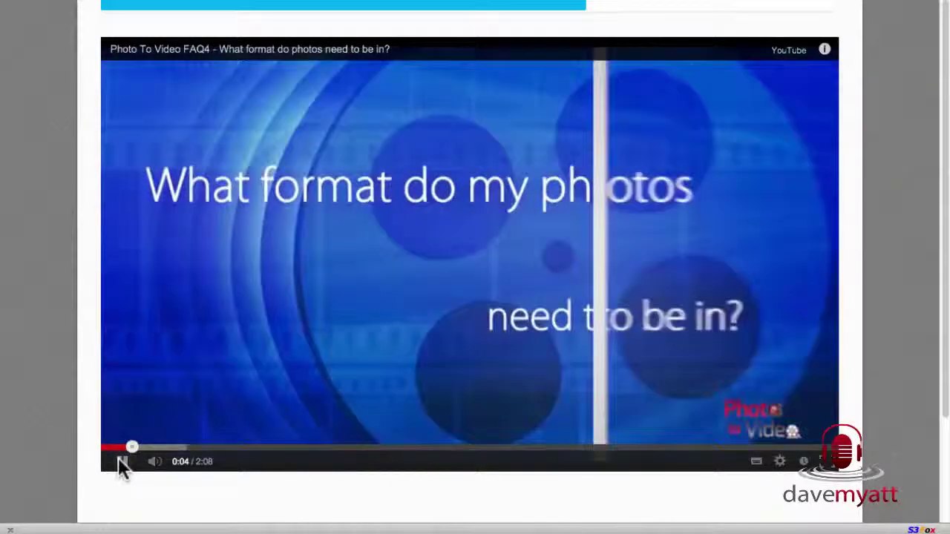
left_click(123, 462)
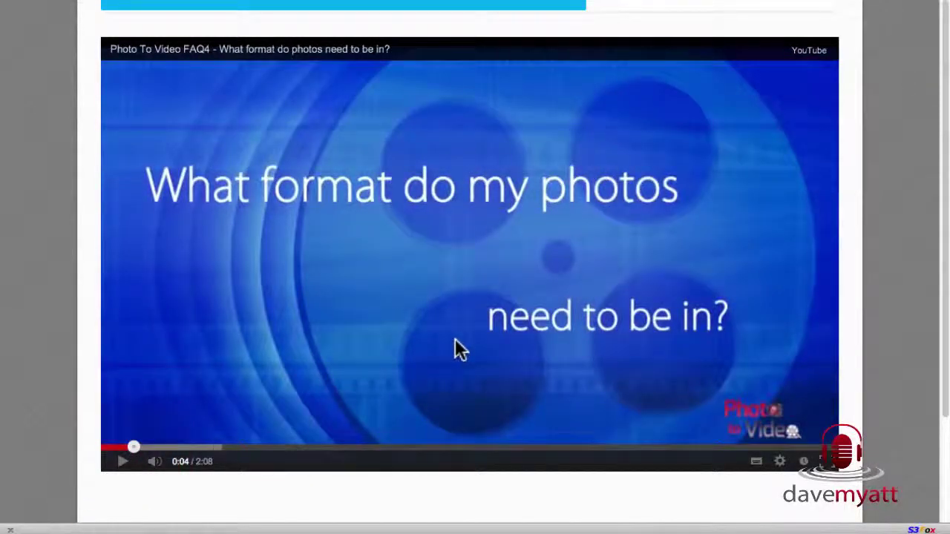
scroll(456, 341, "up", 1)
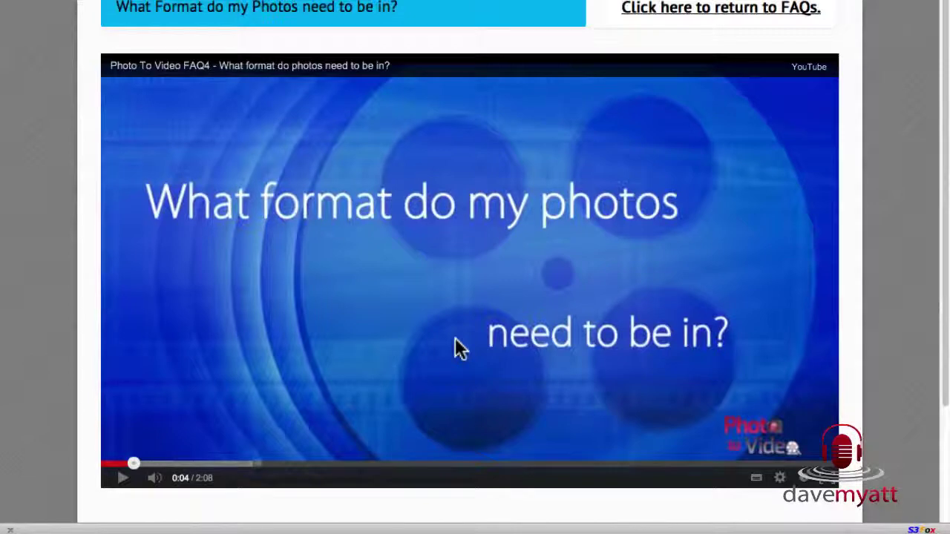